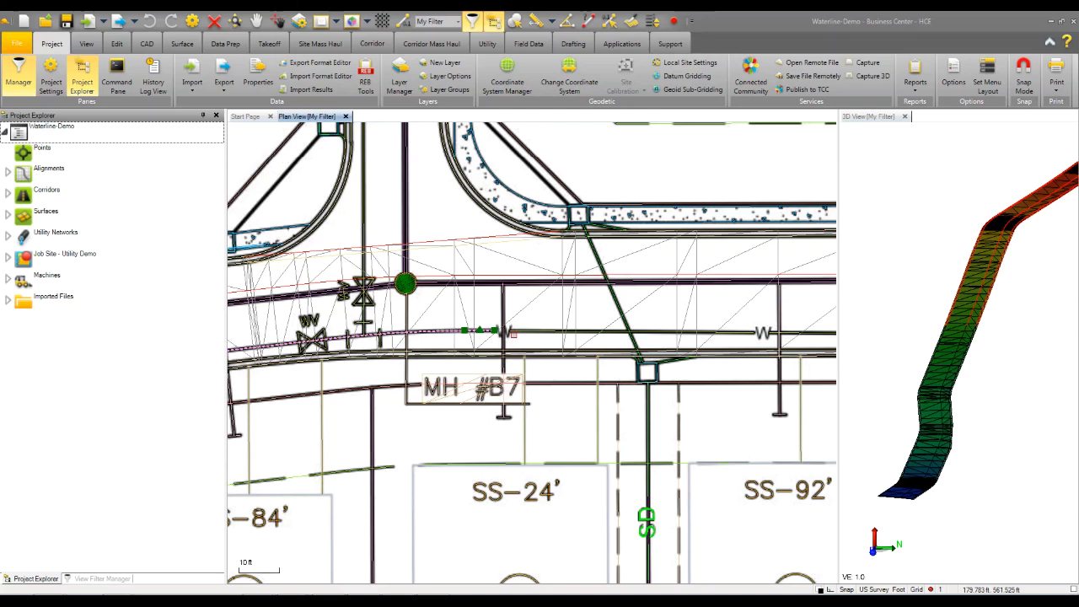
Standardize the layer of the PDF water line, moving its objects to the UTIL-Water-8in PVC layer.
scroll(504, 339, "up", 2)
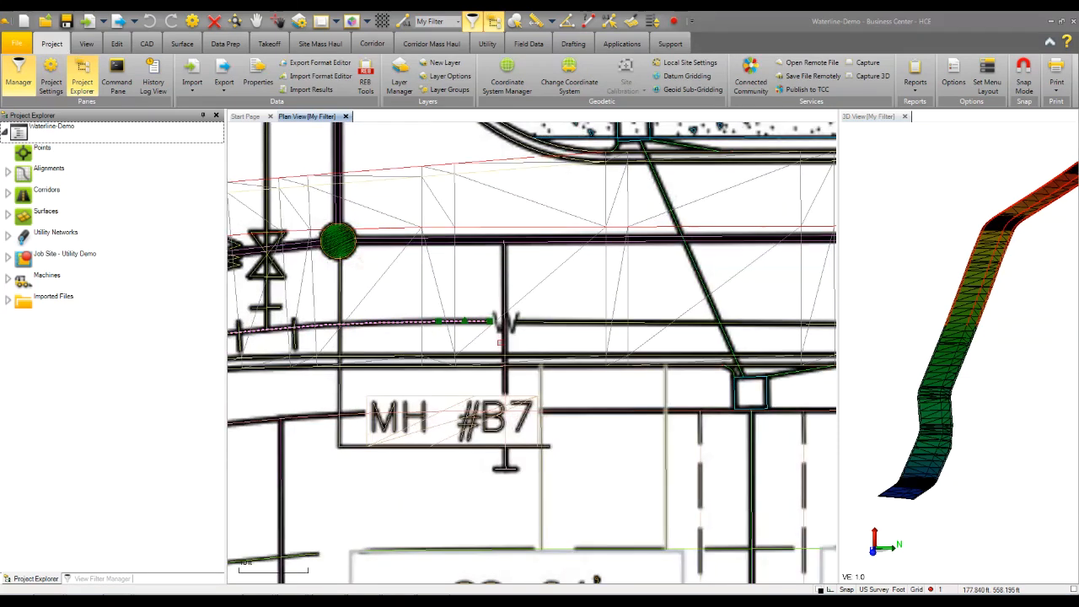
scroll(558, 331, "down", 3)
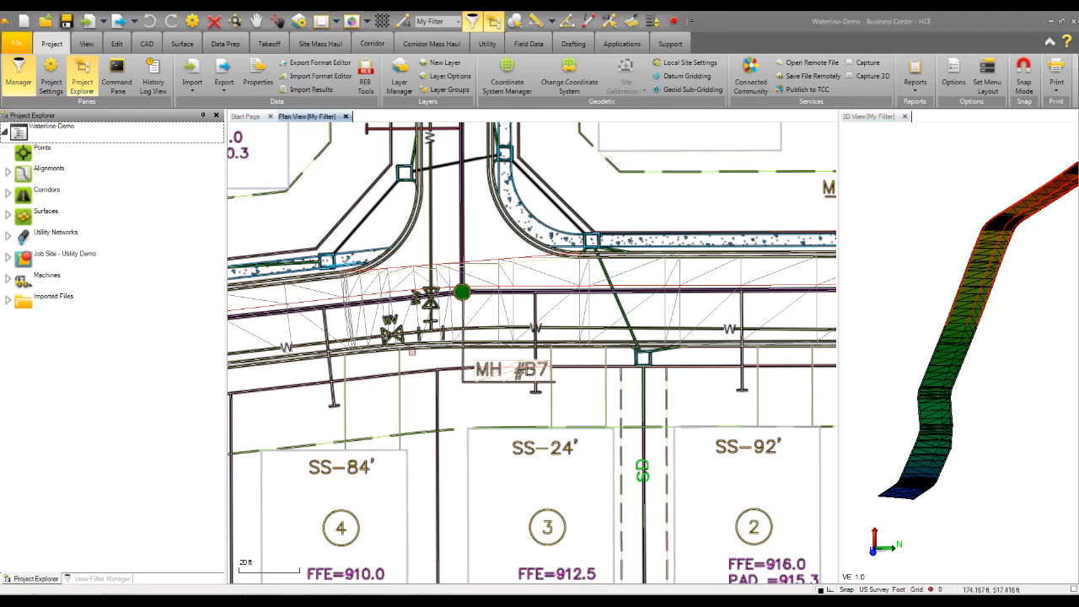
middle_click_drag(423, 368, 435, 380)
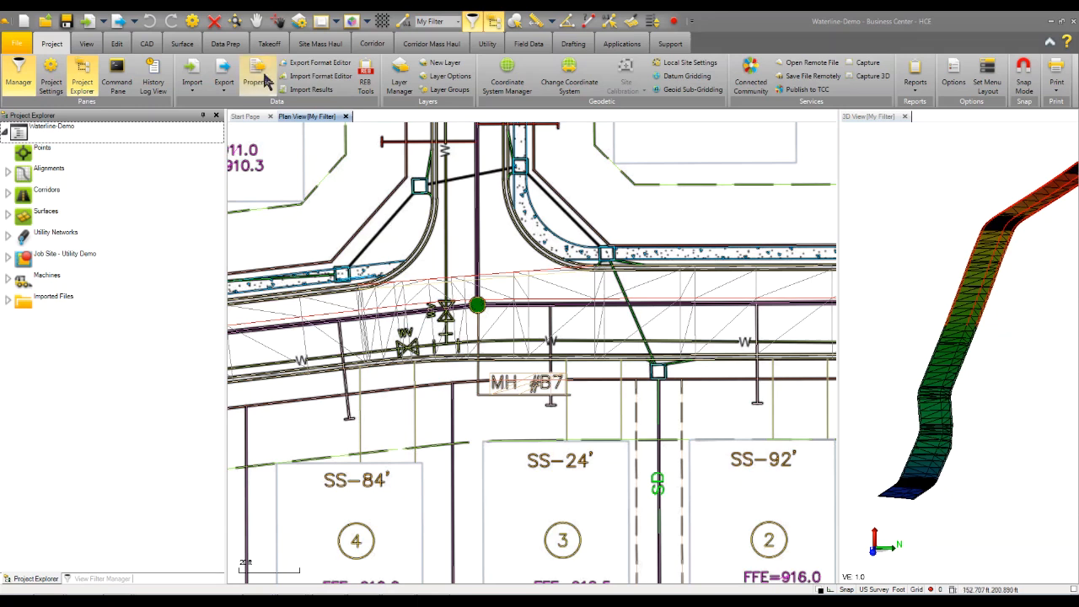
left_click(223, 43)
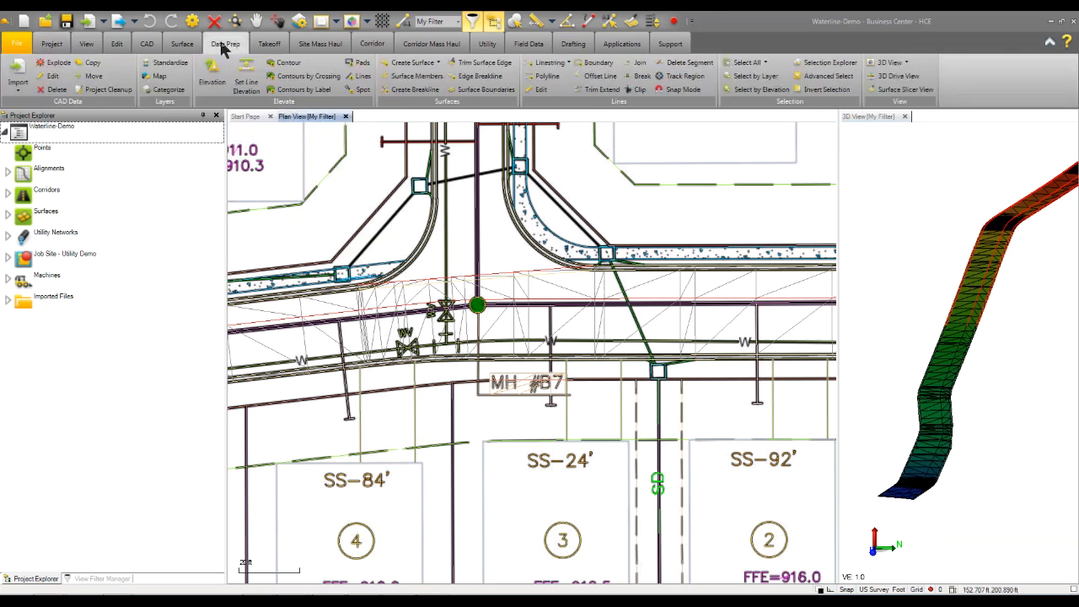
left_click(169, 64)
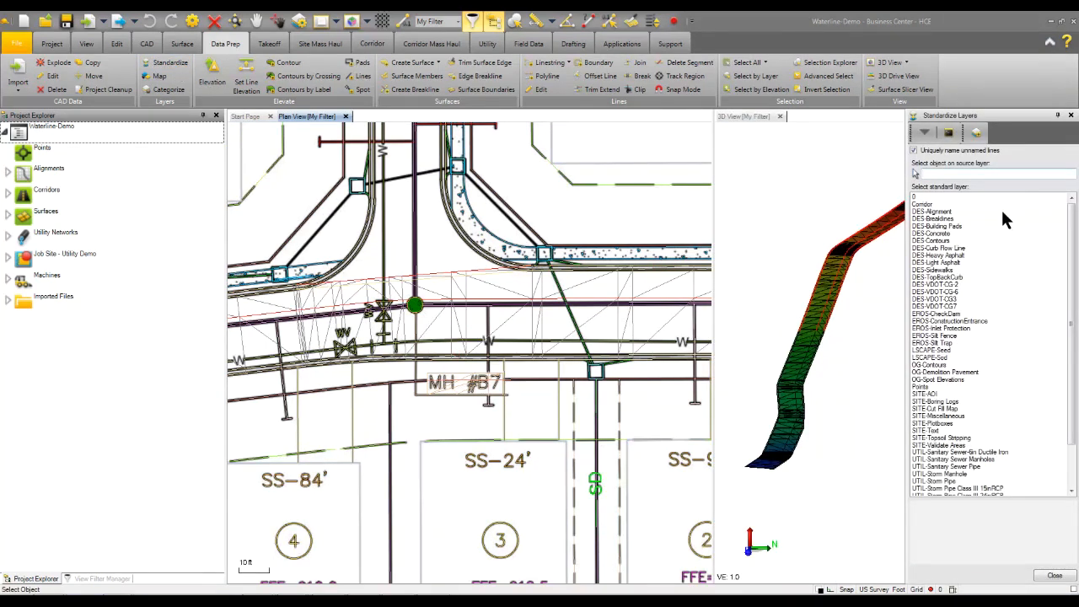
left_click(425, 339)
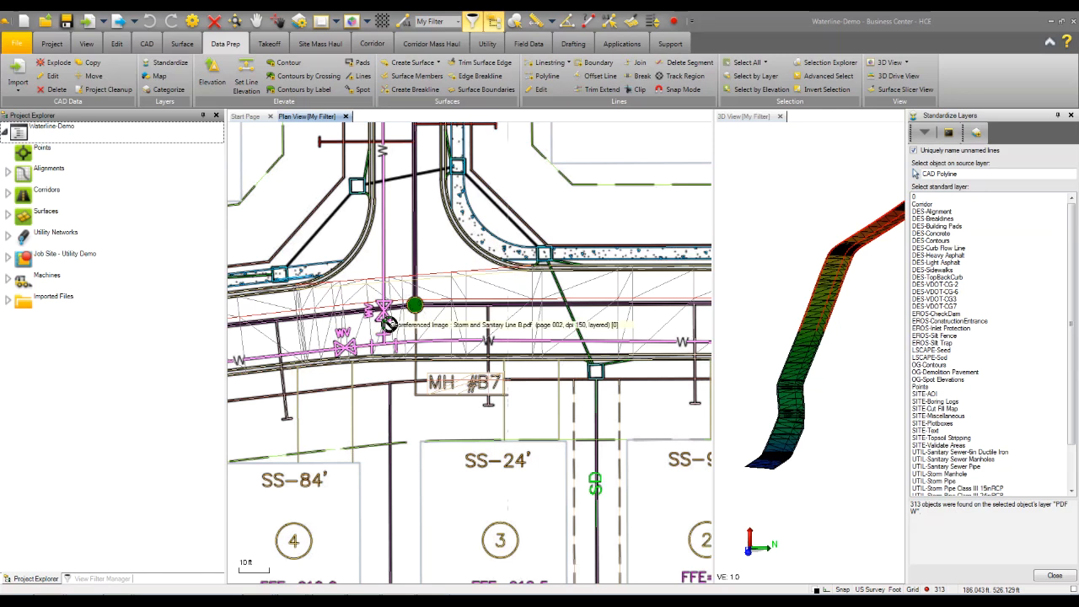
scroll(1073, 348, "down", 3)
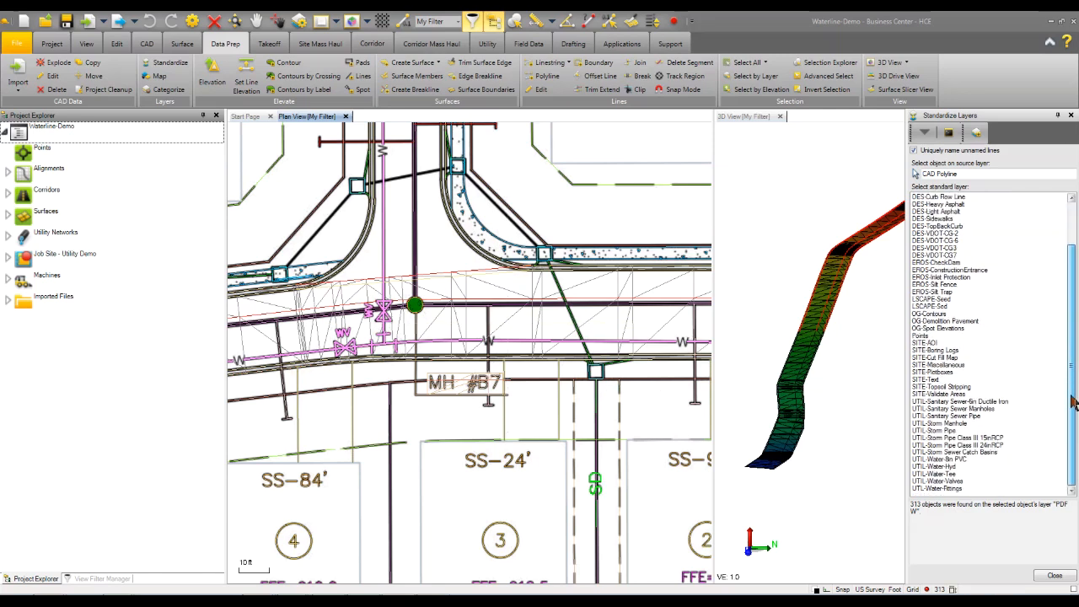
left_click(936, 459)
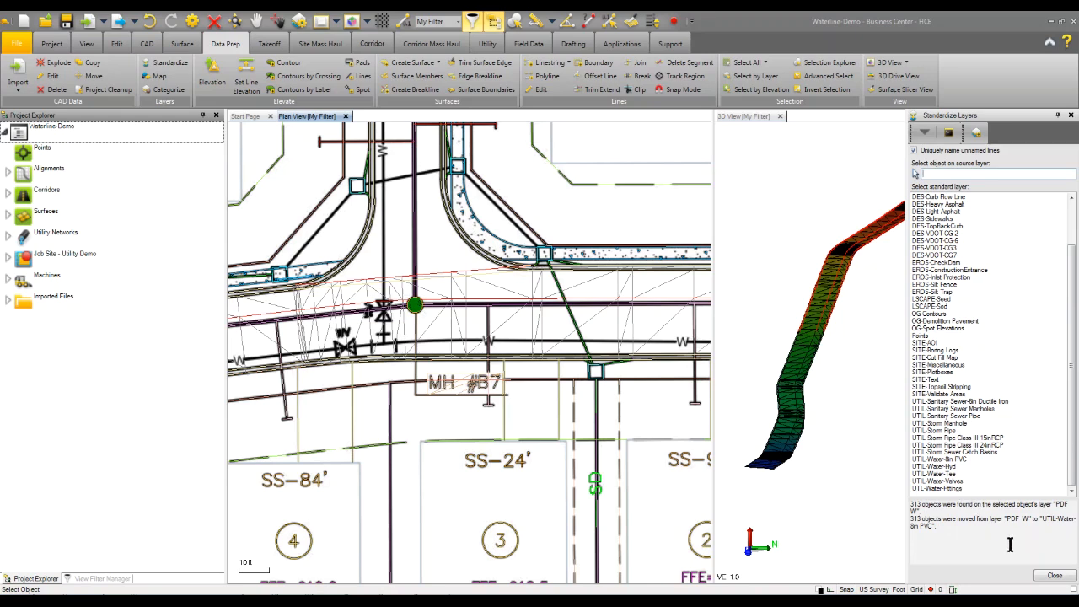
left_click(1053, 576)
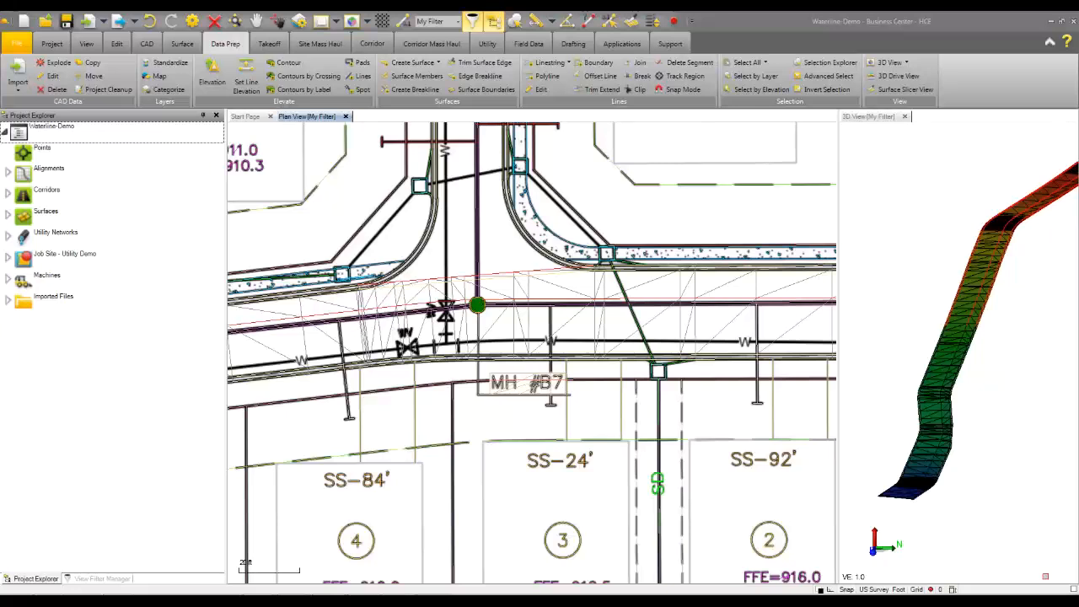
Show the UTIL-Water-8in PVC layer and hide the georeferenced image and both Ridgebury surfaces (Finish and Subgrade).
left_click(99, 578)
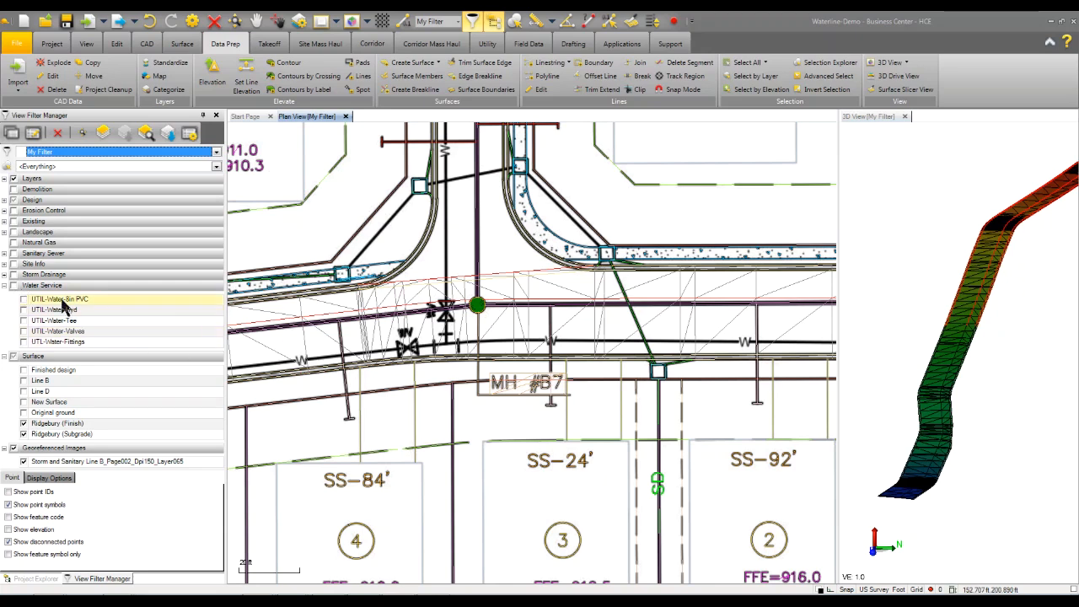
left_click(24, 300)
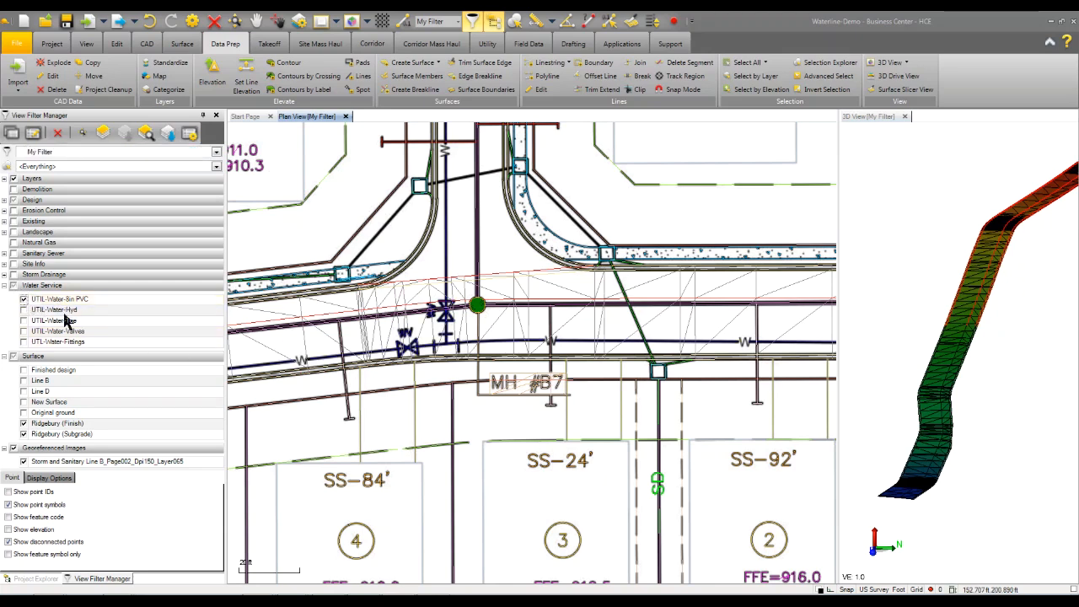
left_click(24, 462)
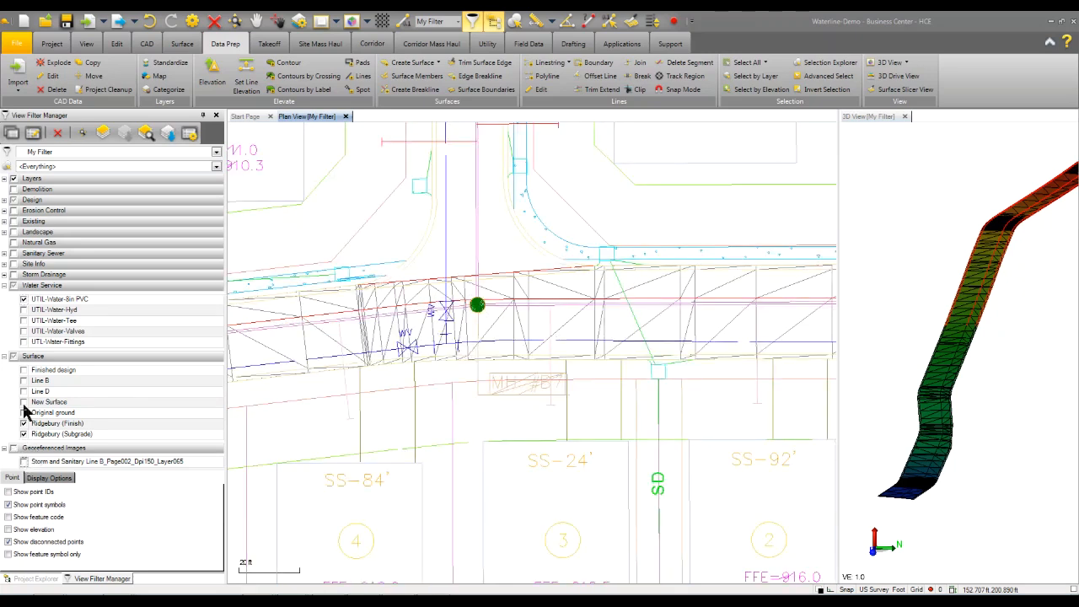
left_click(25, 423)
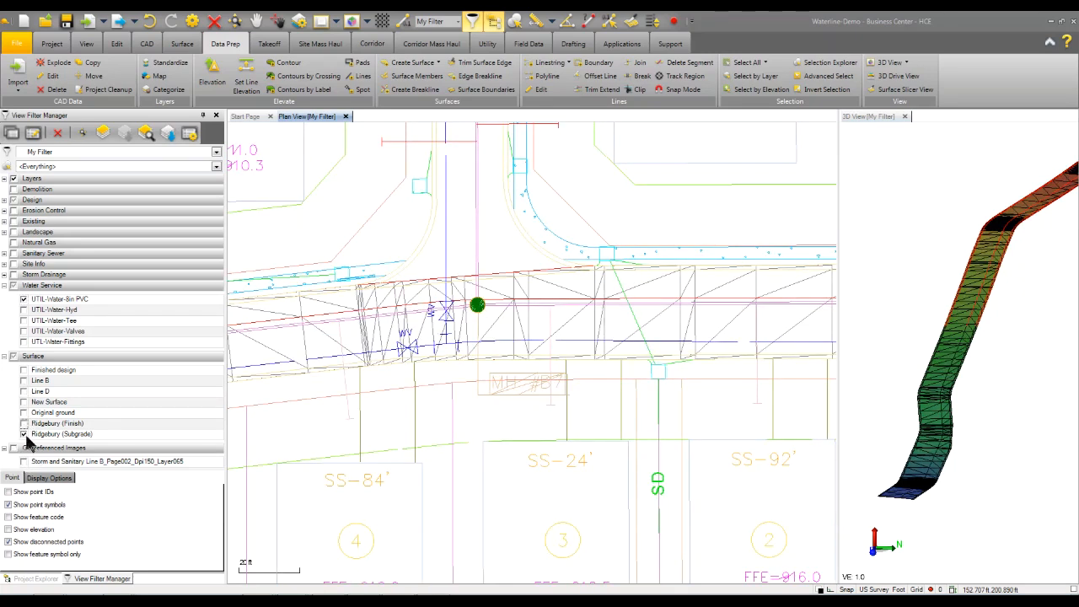
left_click(25, 434)
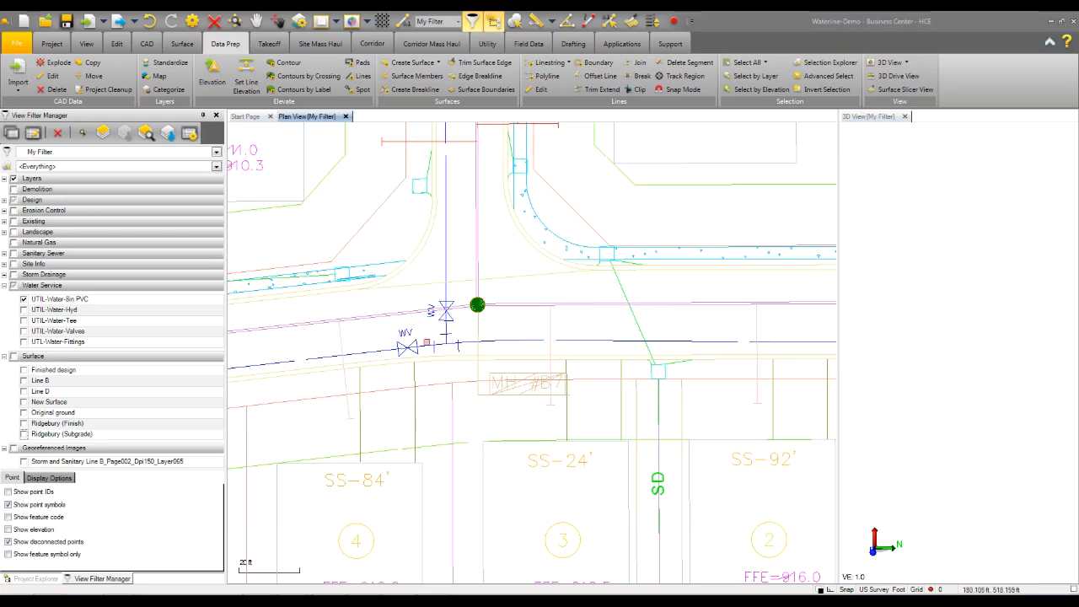
Rename the UTIL-Water-8in PVC layer to UTIL-Water in its layer options.
right_click(81, 302)
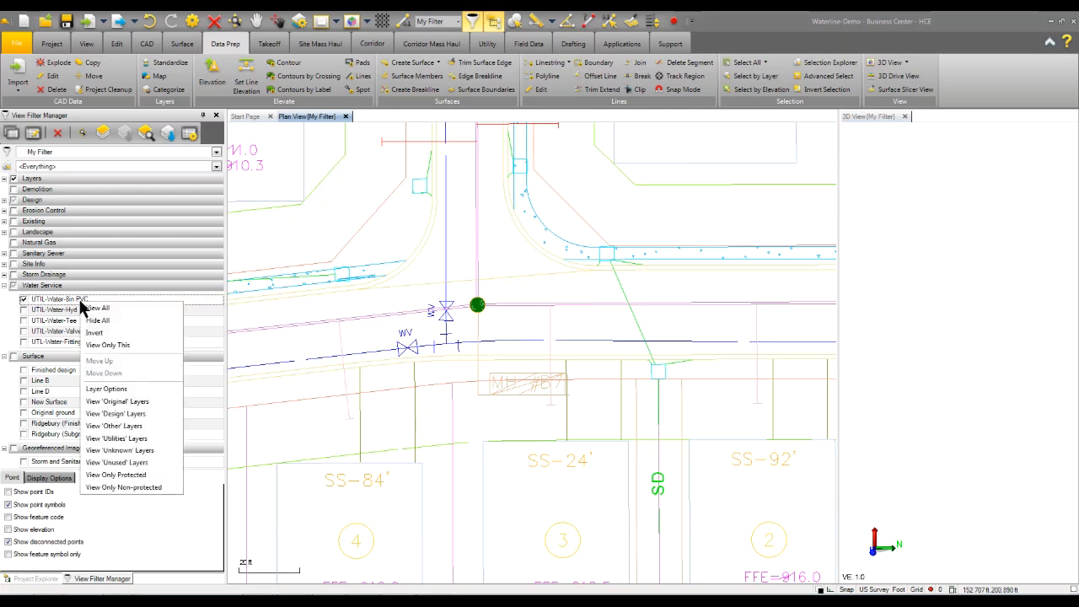
left_click(117, 392)
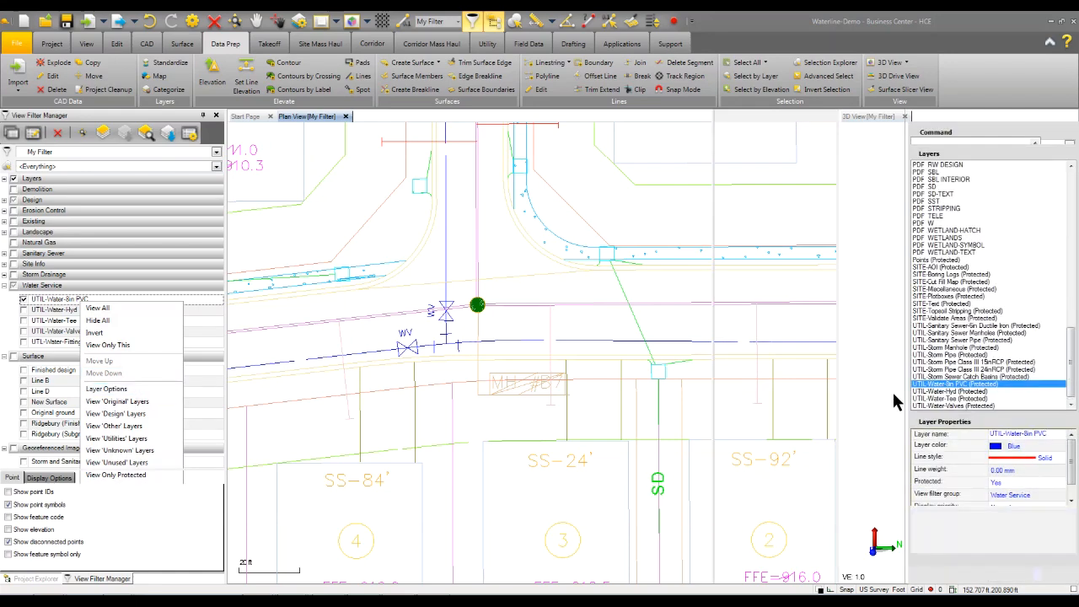
left_click_drag(1022, 433, 1054, 433)
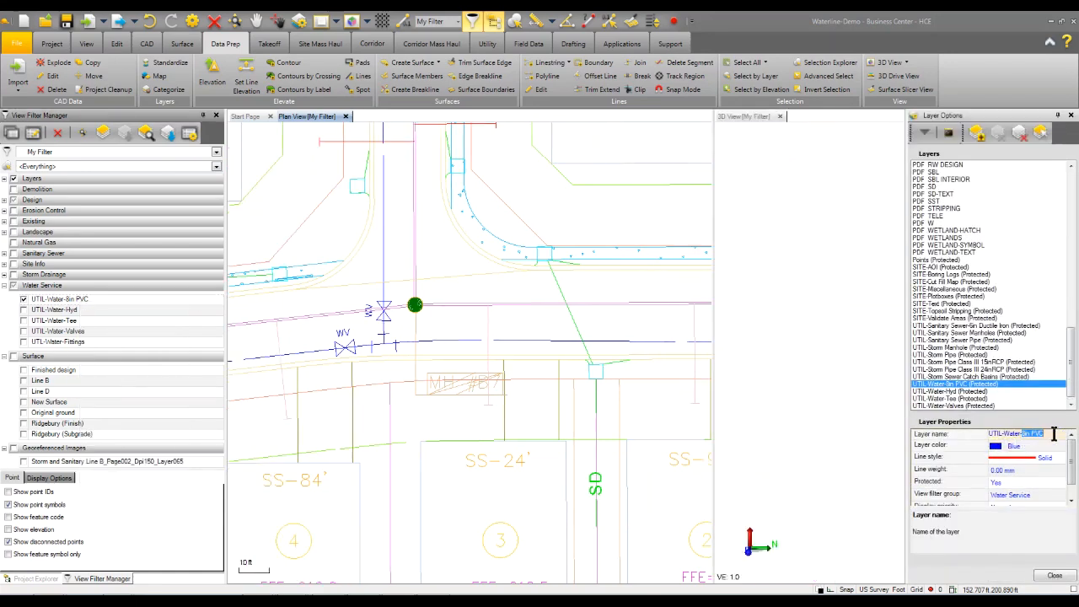
key("BackSpace")
key("Return")
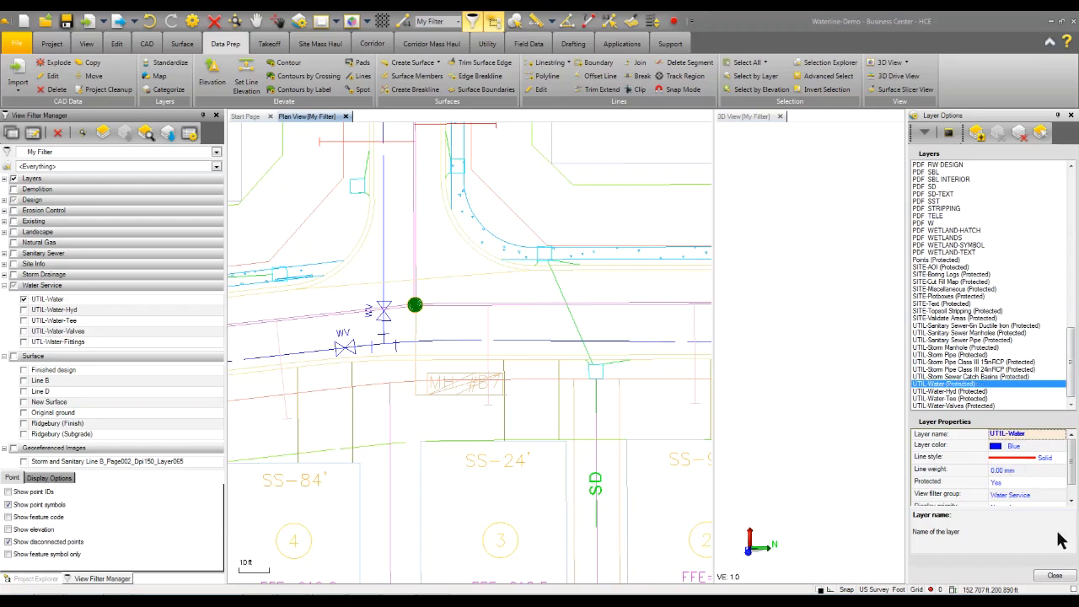
left_click(1055, 575)
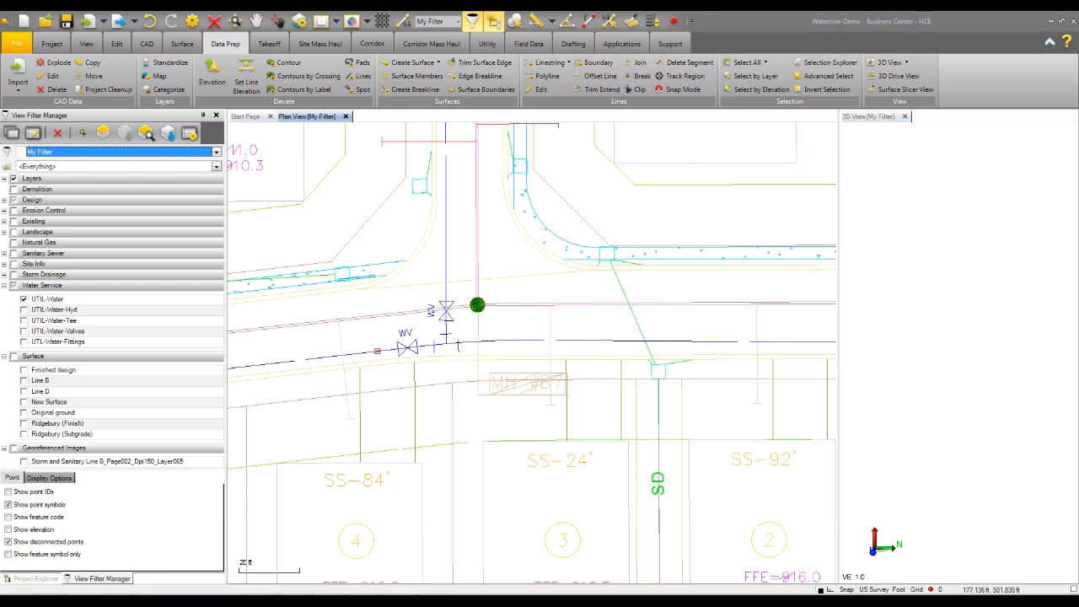
Isolate the layer of a selected water line segment so only the water network displays, and clear the selection.
left_click(377, 350)
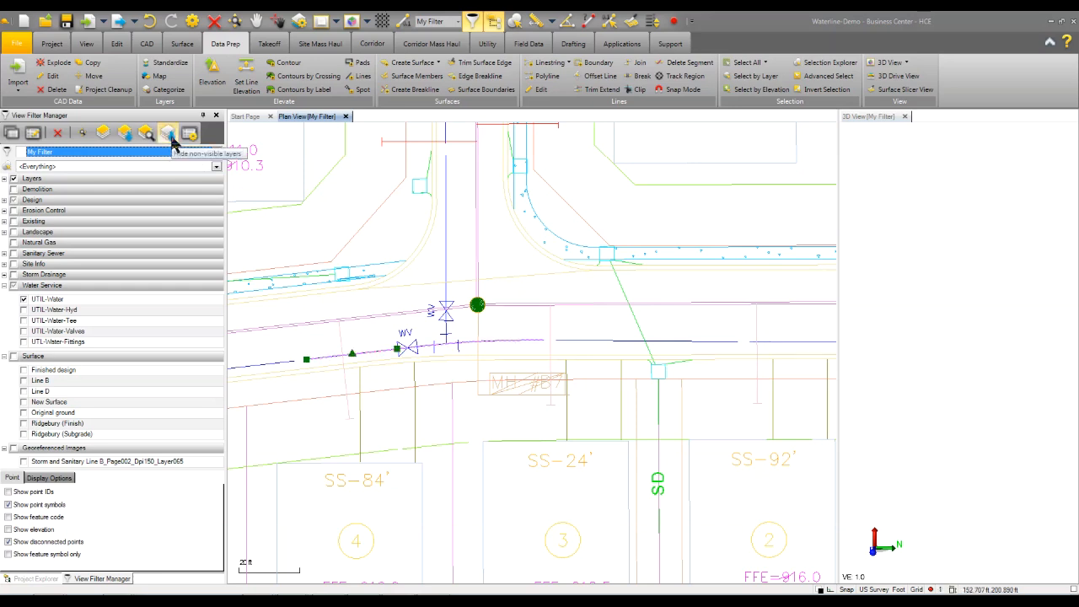
left_click(145, 133)
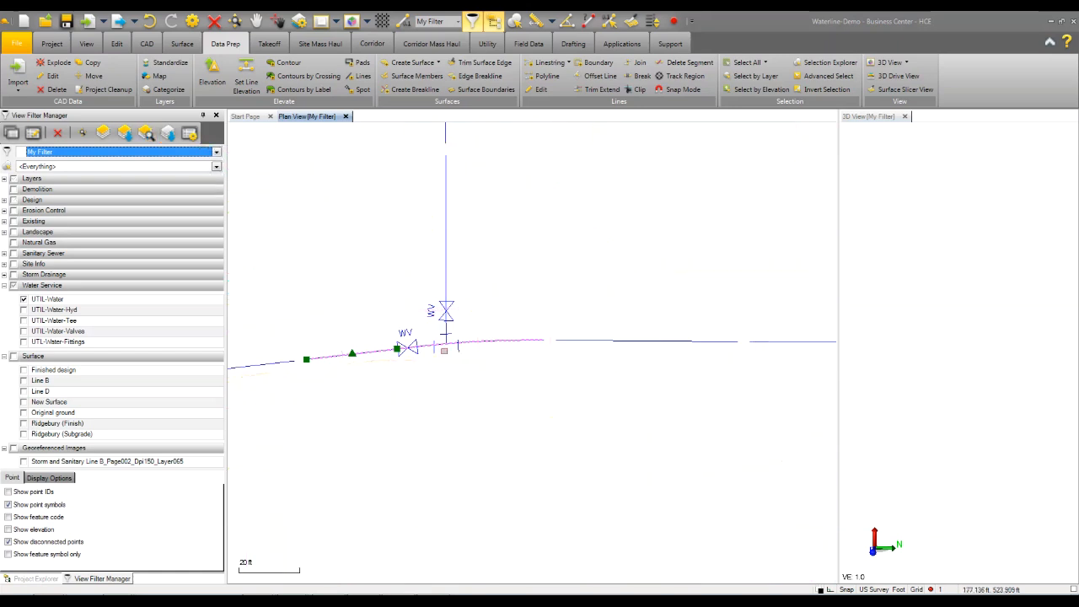
scroll(493, 364, "down", 4)
middle_click_drag(448, 404, 637, 408)
scroll(602, 419, "up", 2)
scroll(621, 414, "down", 1)
scroll(637, 409, "down", 1)
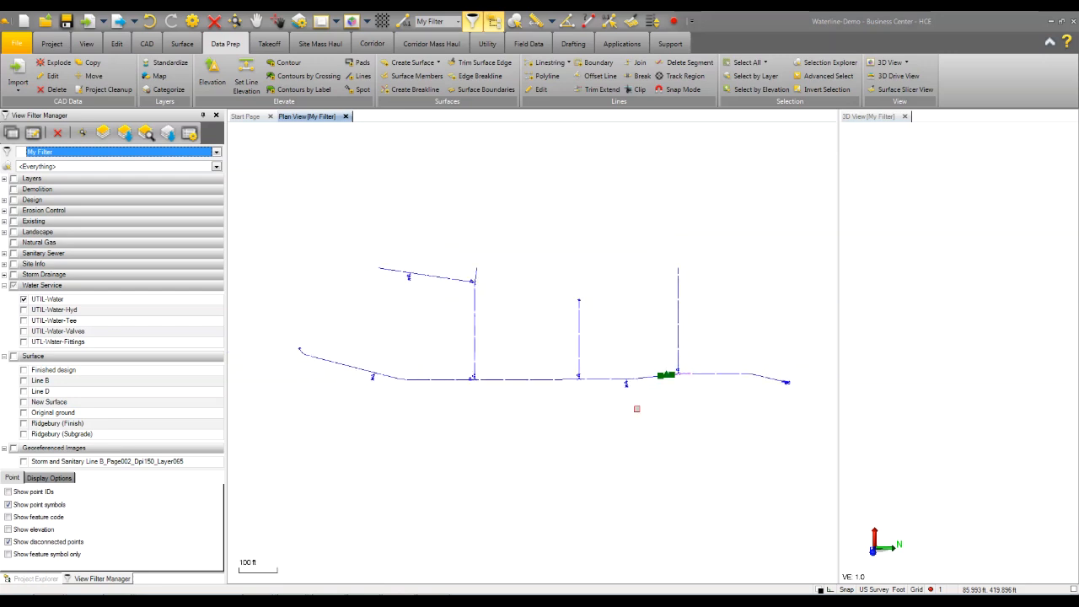
left_click(626, 416)
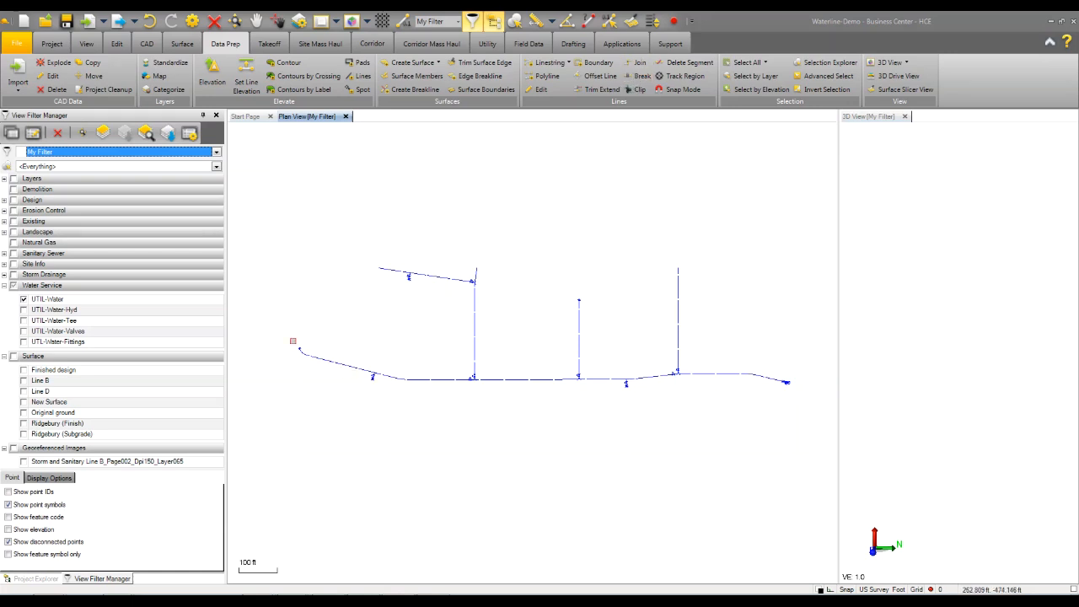
Window-select the long water main and remove its curved end's symbol and the first hydrant assembly from the selection.
left_click_drag(295, 348, 808, 417)
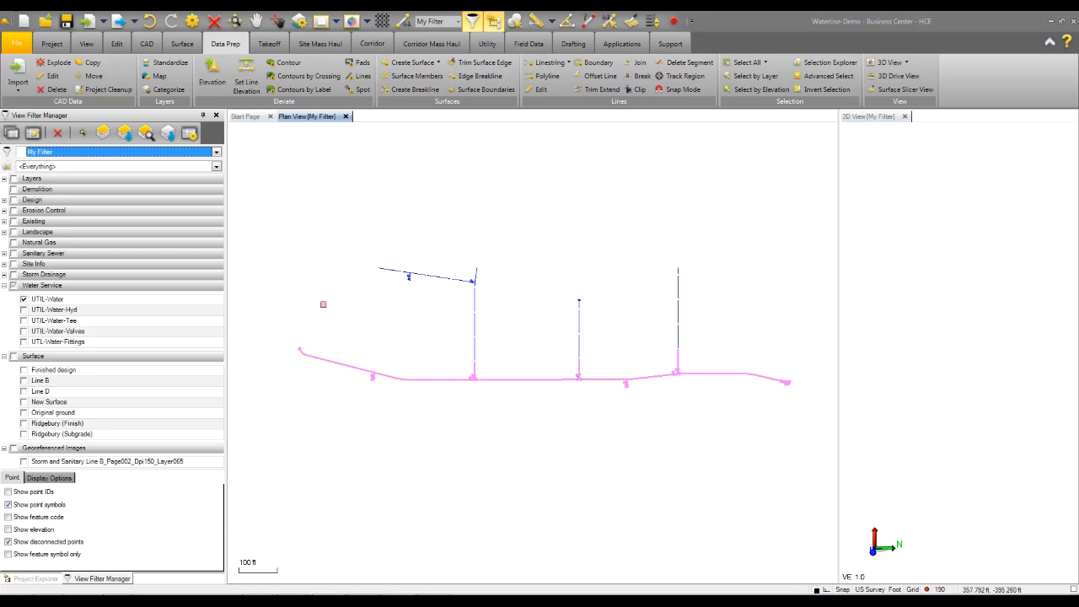
left_click_drag(291, 343, 305, 357, "ctrl")
scroll(300, 346, "up", 14)
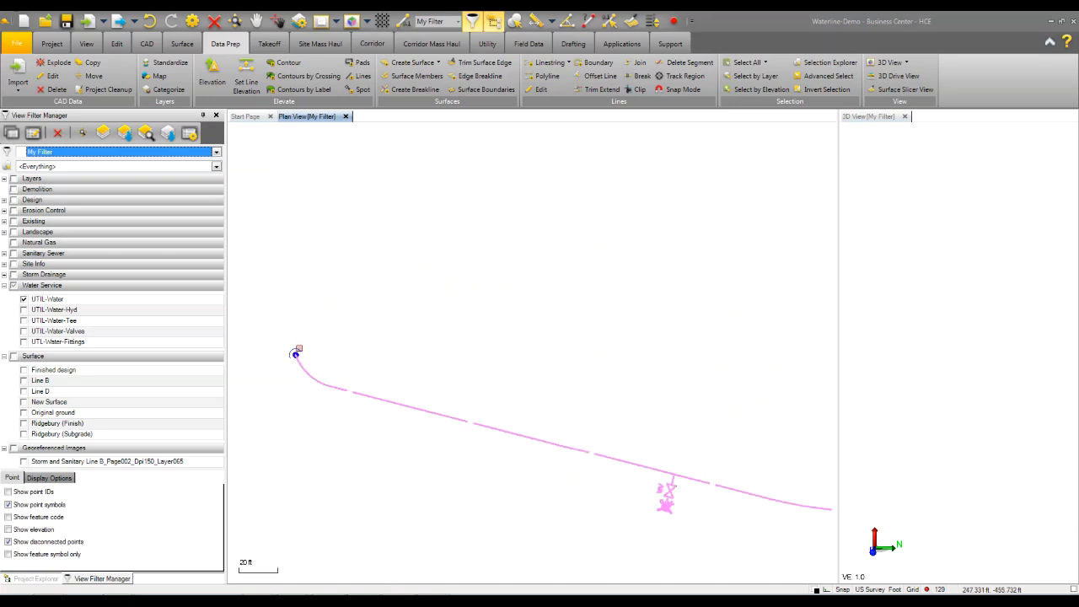
scroll(390, 384, "down", 10)
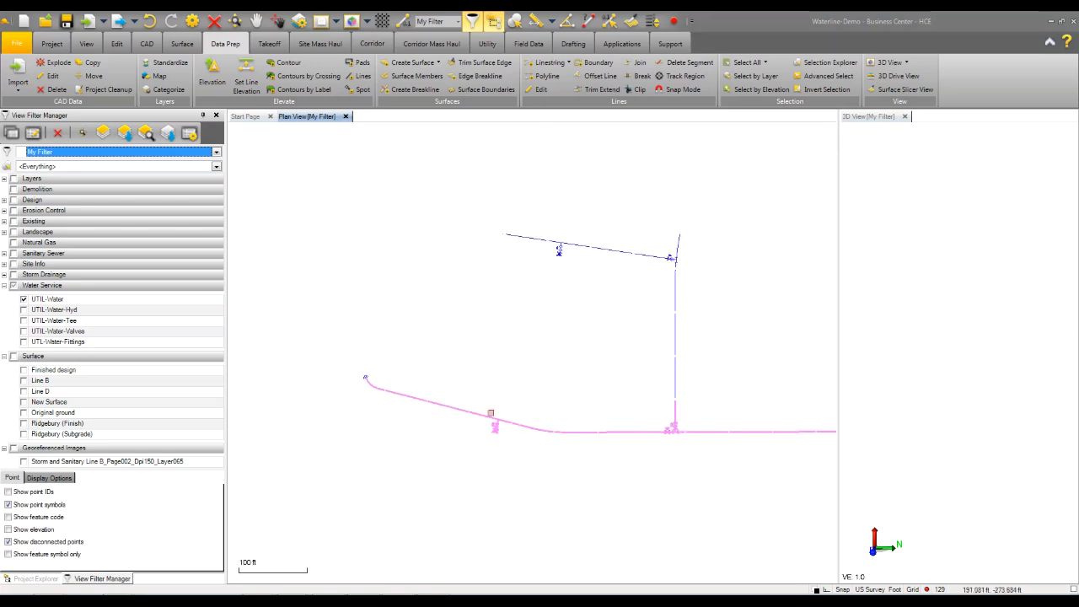
left_click_drag(491, 413, 500, 436, "ctrl")
scroll(501, 440, "up", 5)
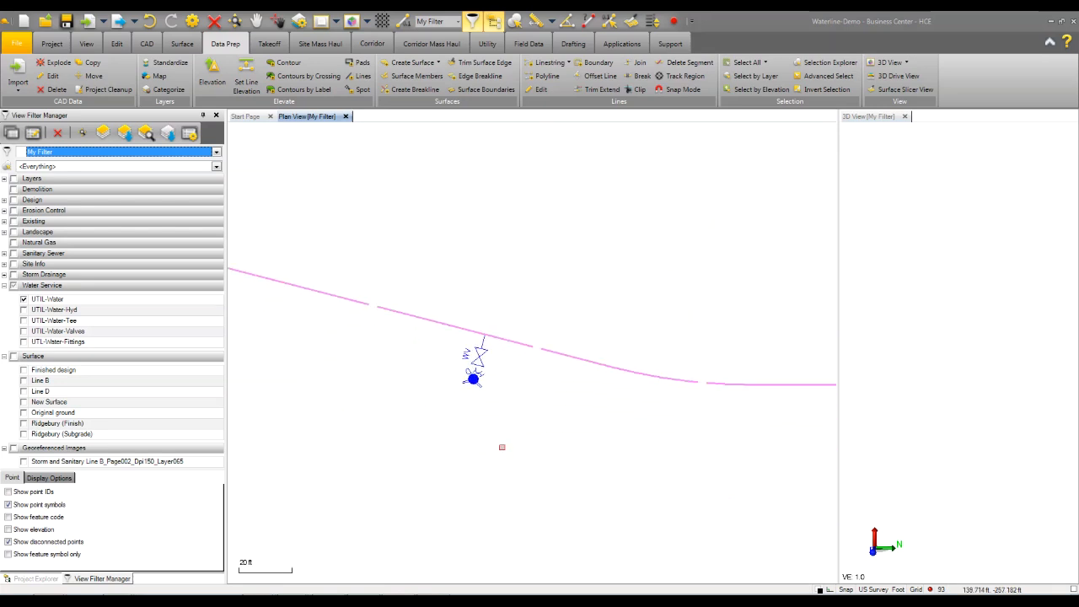
Deselect the branch lines and valve symbols at the main's first two tees, plus the second hydrant assembly.
scroll(502, 448, "down", 5)
middle_click_drag(704, 423, 576, 424)
scroll(577, 424, "up", 2)
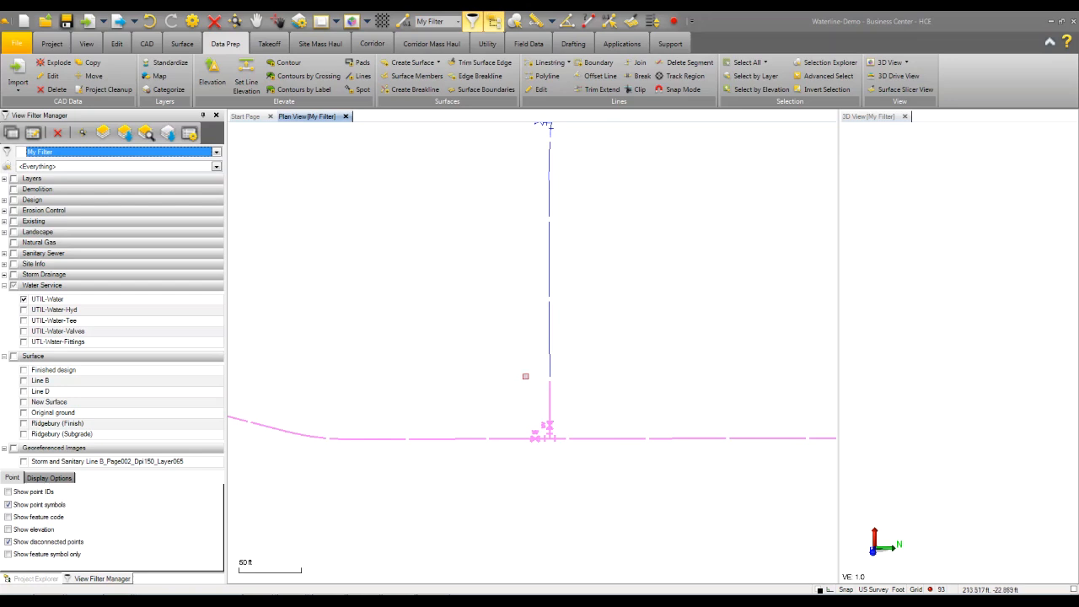
left_click_drag(525, 376, 577, 465, "ctrl")
scroll(574, 478, "down", 2)
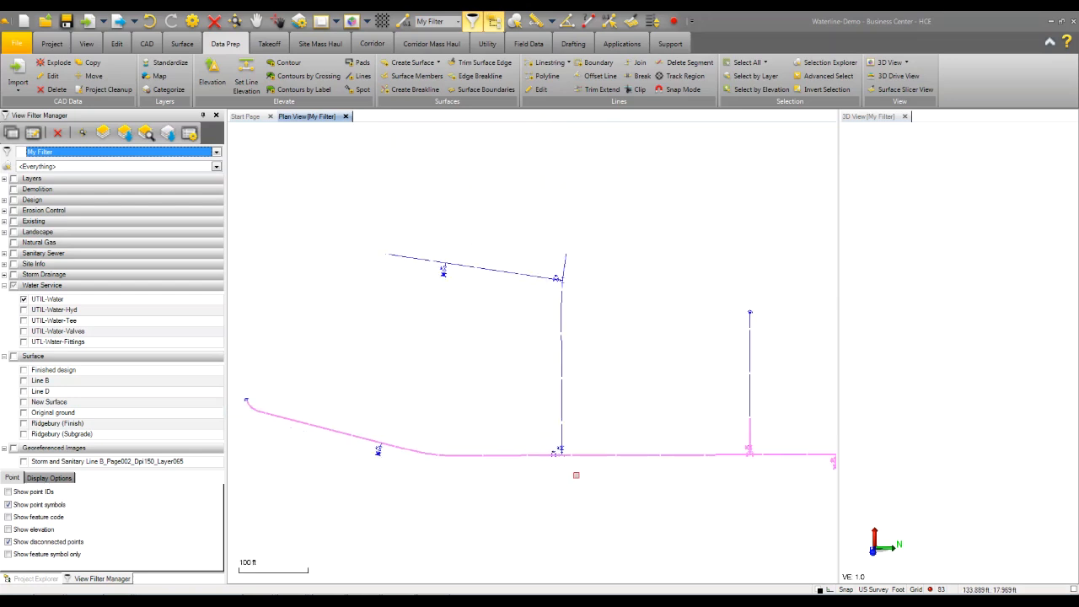
middle_click_drag(635, 456, 481, 439)
left_click_drag(580, 399, 610, 458, "ctrl")
left_click_drag(667, 424, 688, 458, "ctrl")
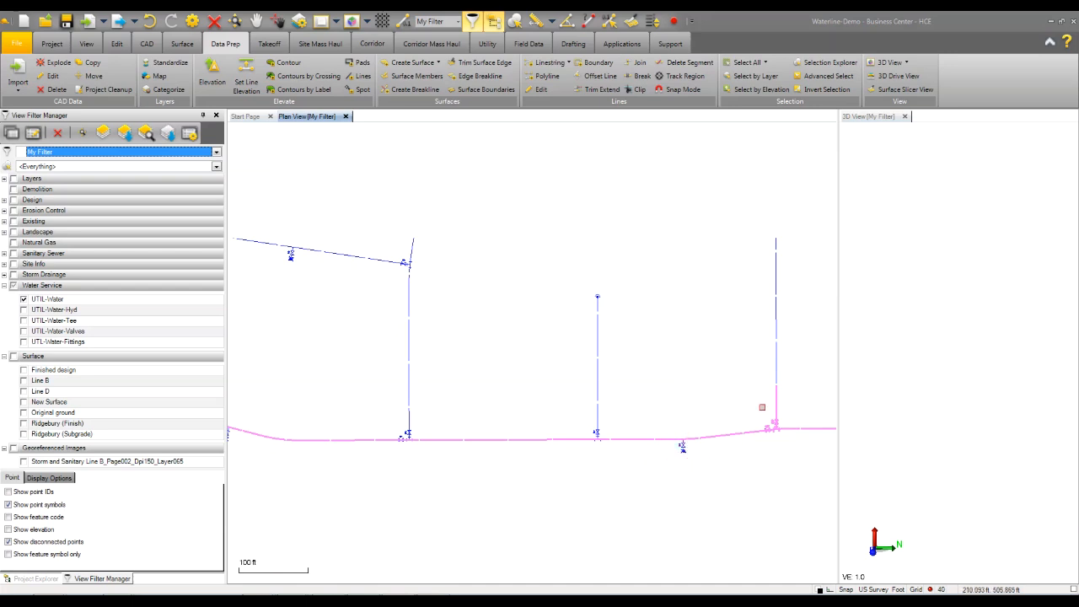
Deselect the branch line and valves at the third tee and the fittings at the main's far end.
left_click_drag(754, 380, 789, 445, "ctrl")
scroll(758, 464, "down", 2)
middle_click_drag(759, 464, 560, 452)
scroll(673, 440, "up", 4)
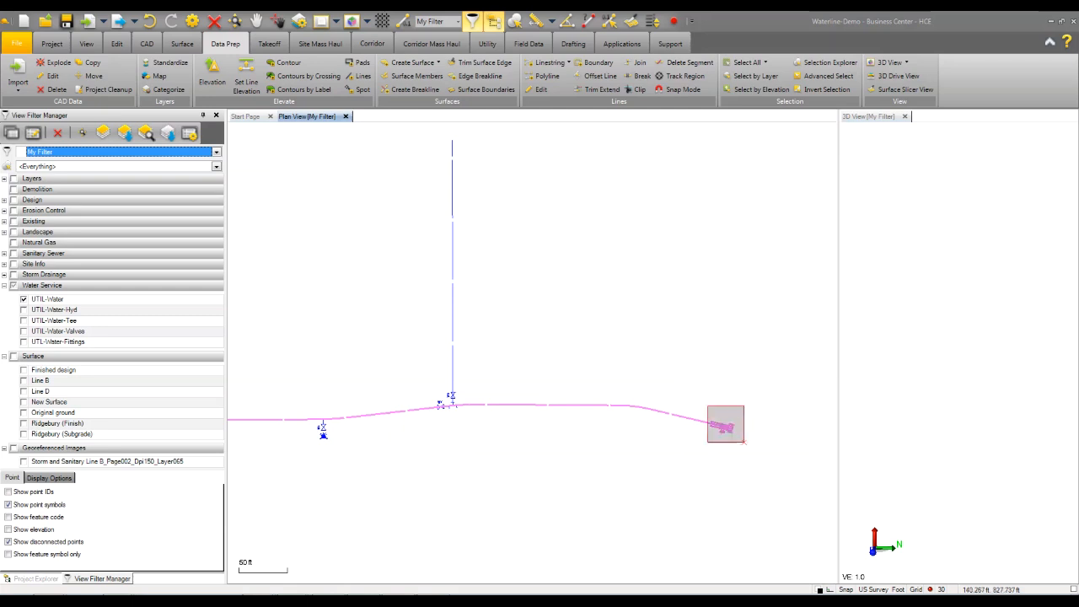
scroll(681, 483, "down", 3)
middle_click_drag(548, 485, 660, 453)
scroll(666, 454, "down", 2)
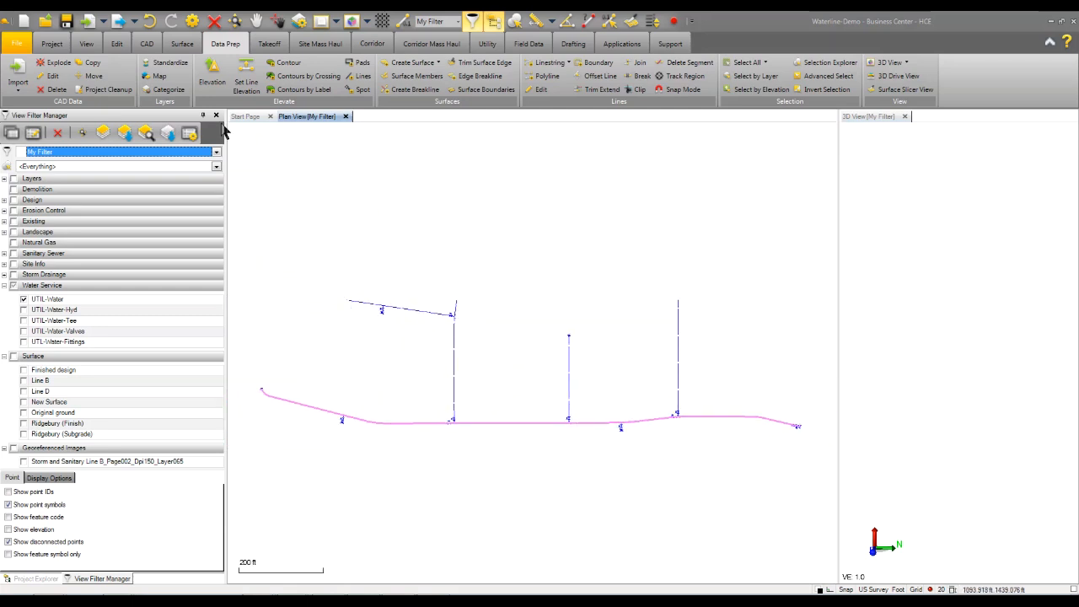
Run Project Cleanup on the current selection, joining lines with small gaps at a misconnection correction tolerance of 5.0.
left_click(114, 92)
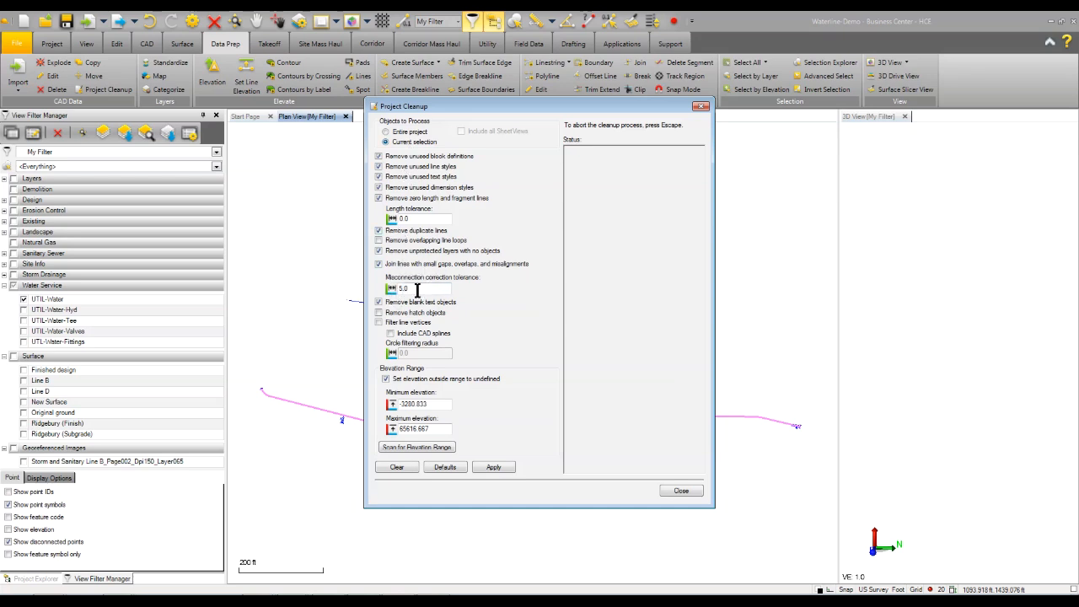
left_click(489, 468)
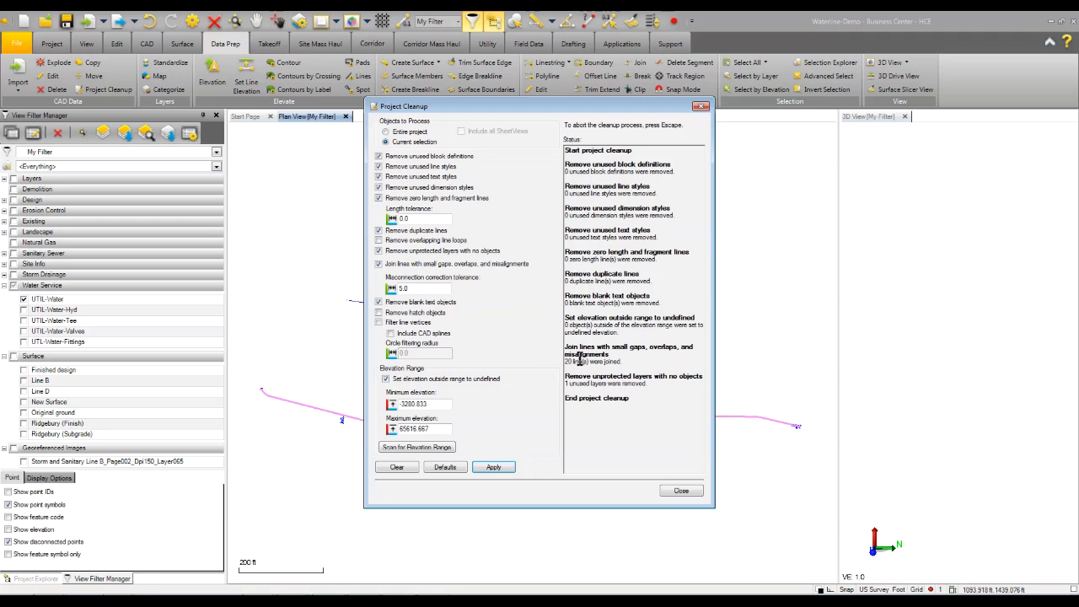
left_click(681, 491)
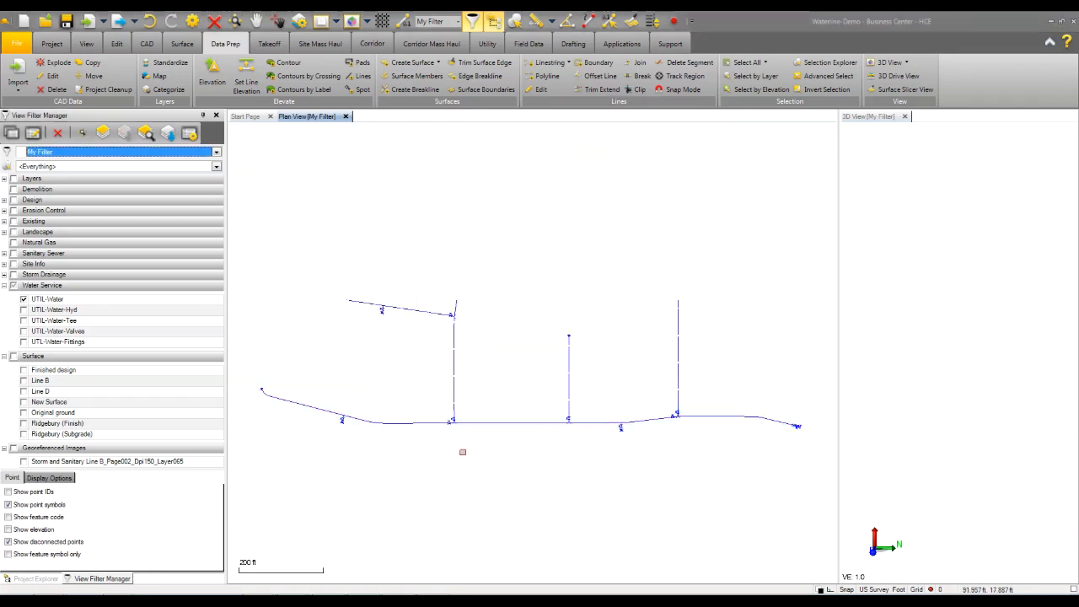
Select the water main to check that its segments form one continuous line, and clear the selection.
left_click(405, 422)
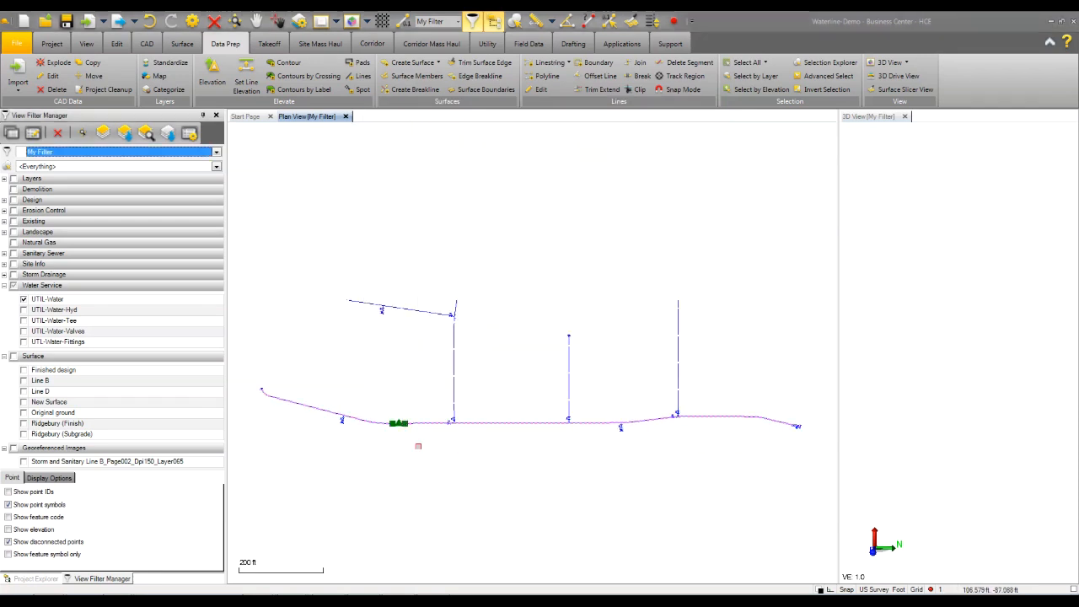
middle_click_drag(436, 478, 441, 433)
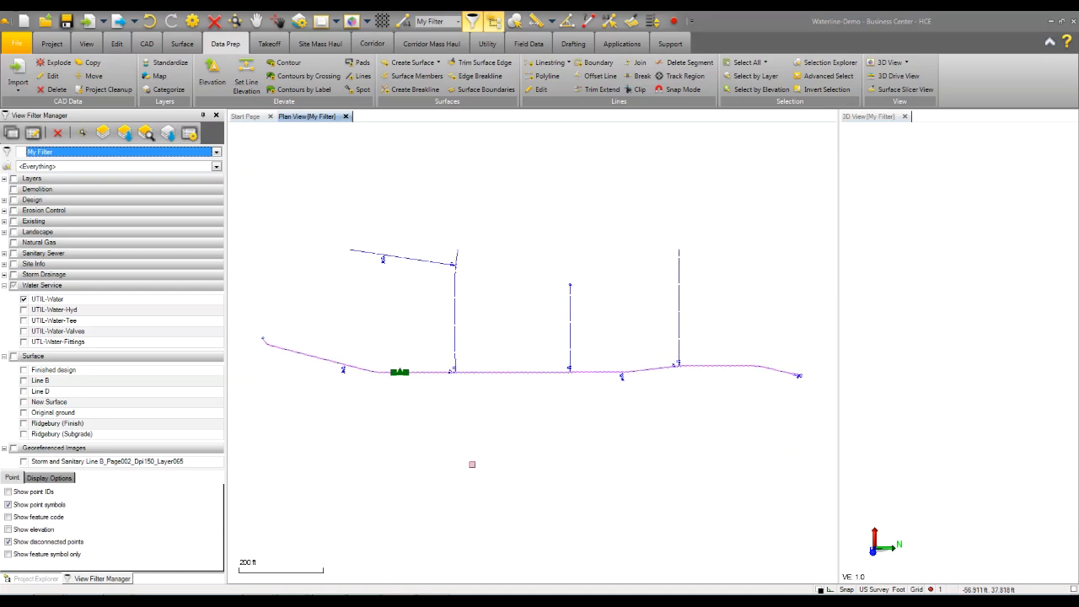
left_click(435, 349)
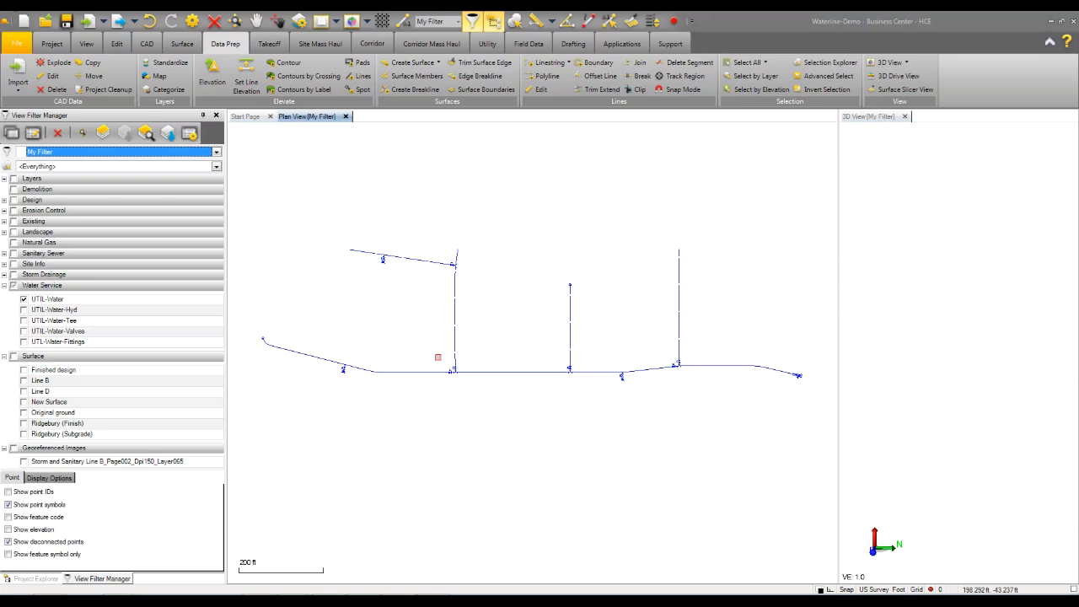
Set up Change Elevation for the water main using surface elevation from Ridgebury (Finish), and begin the delta elevation with 4'+.
left_click(212, 70)
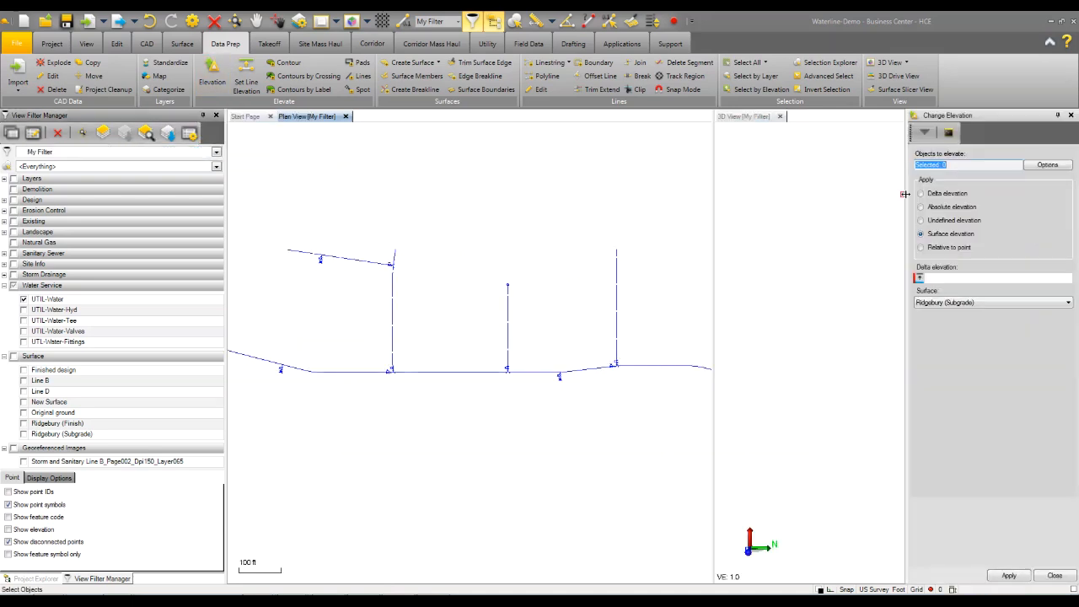
left_click(958, 303)
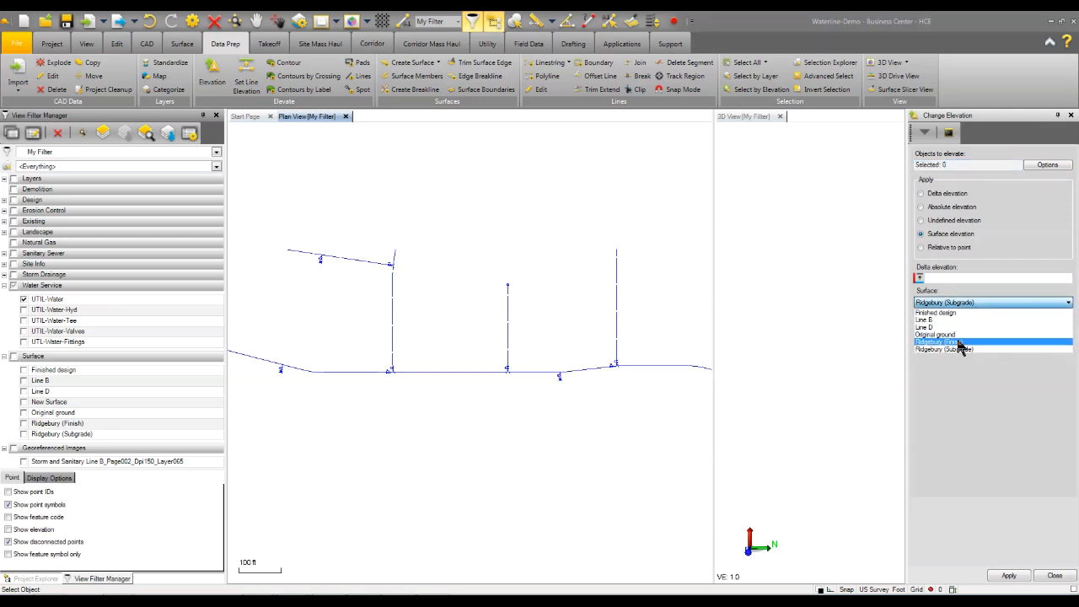
left_click(957, 343)
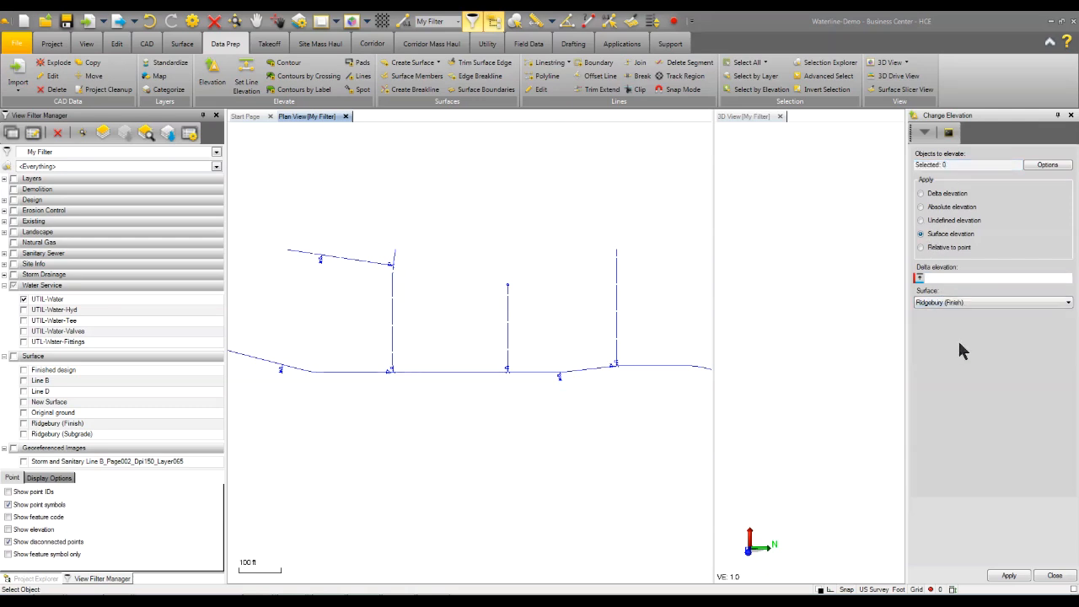
left_click(953, 166)
left_click(459, 372)
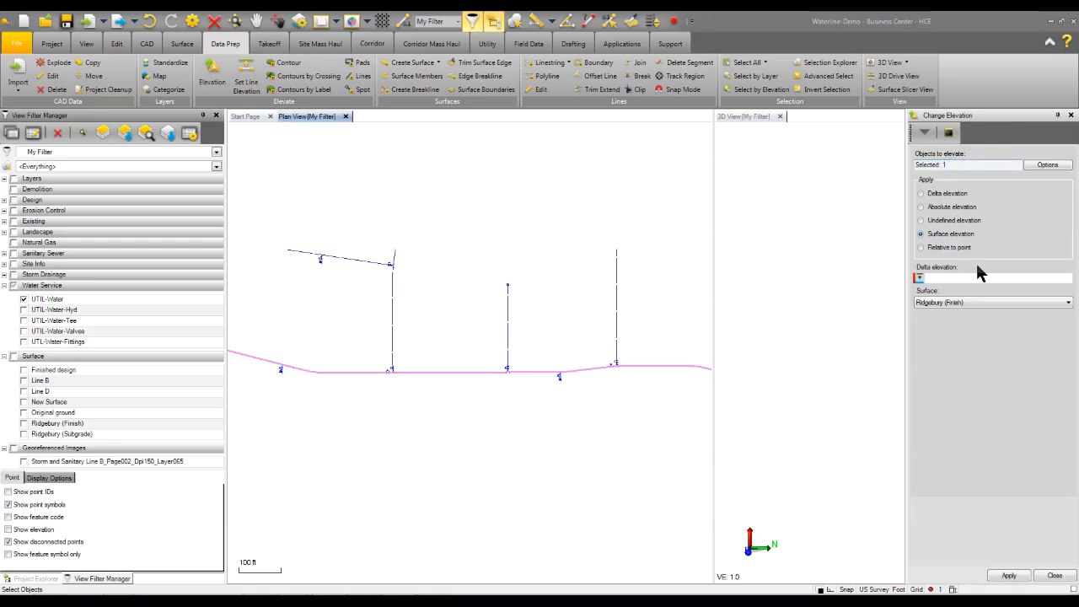
left_click(940, 279)
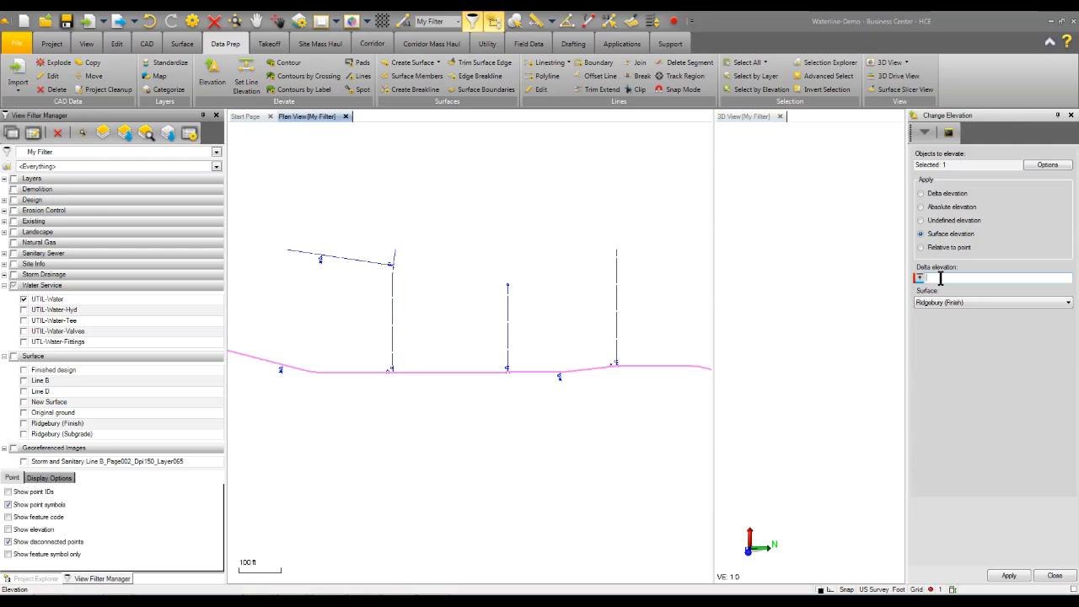
type("4")
Look up the DIP - 8" pipe's properties among the water service structures in the Material and Site Improvement Manager.
left_click(489, 44)
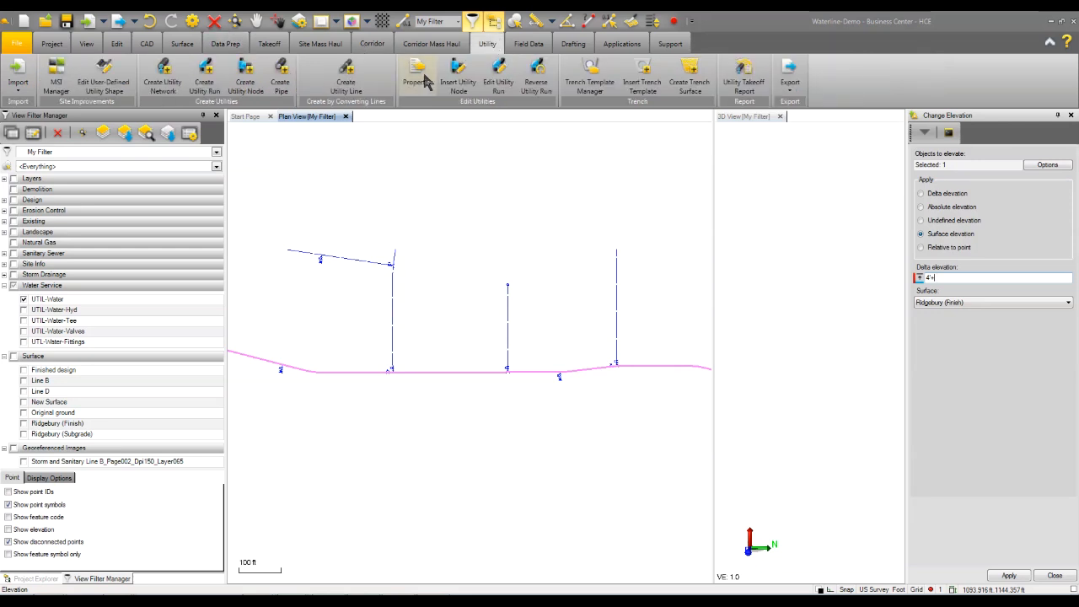
left_click(57, 75)
left_click(379, 206)
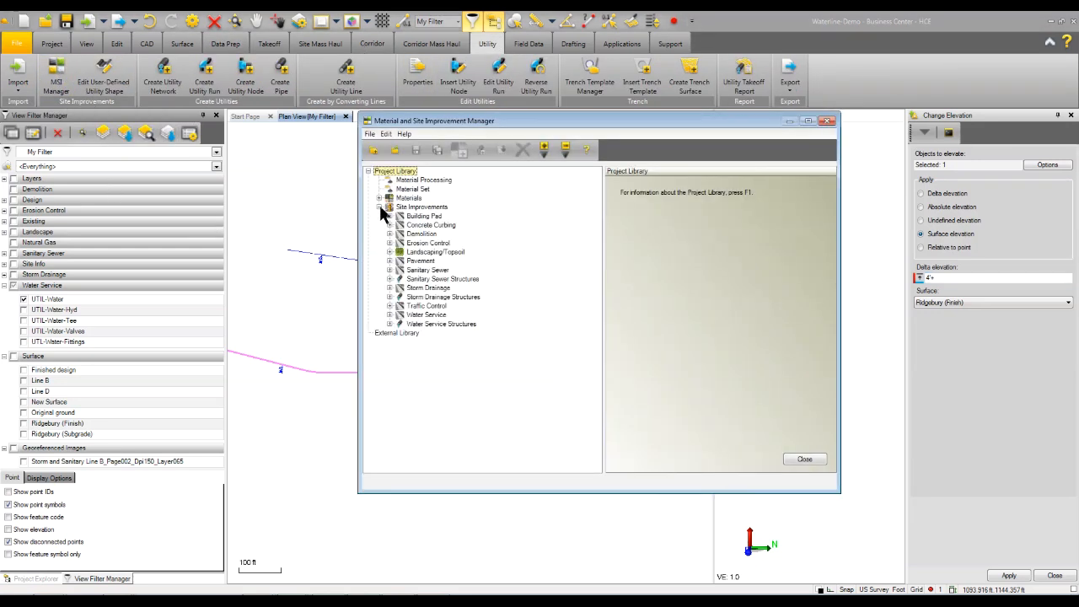
left_click(390, 324)
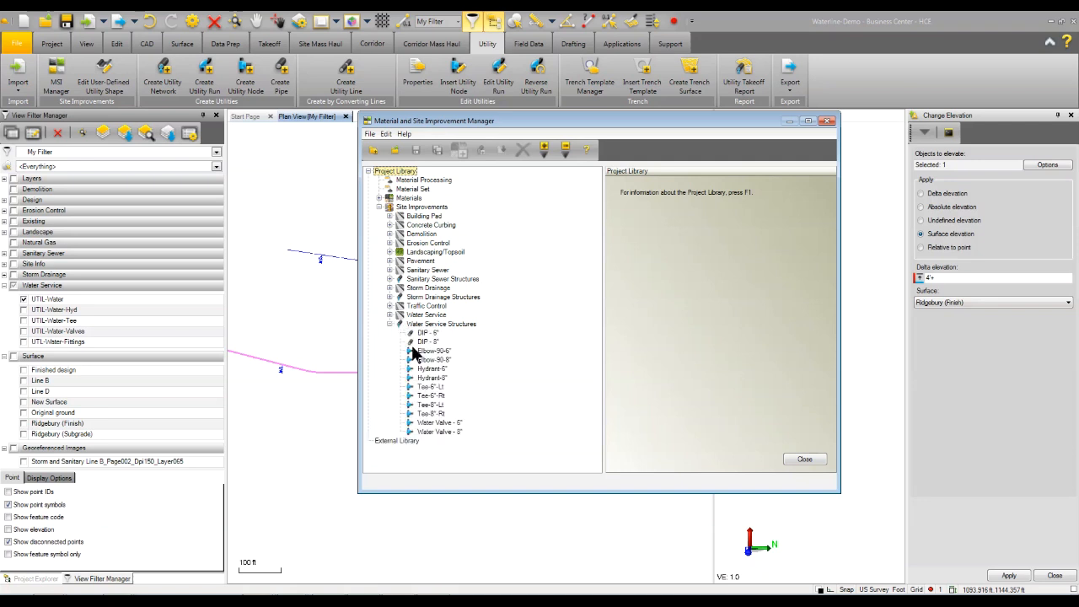
left_click(426, 343)
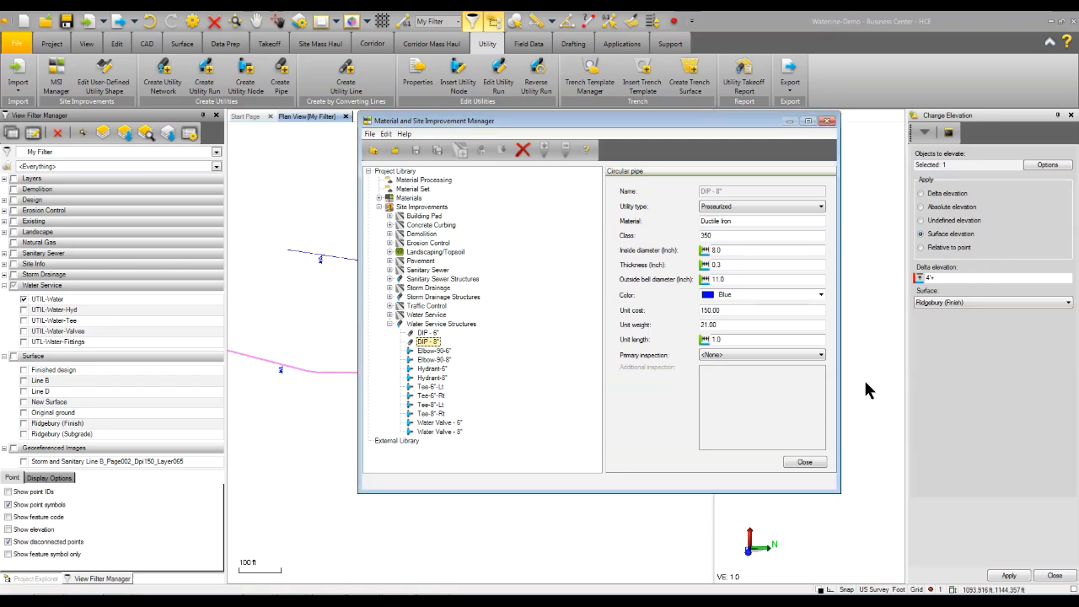
left_click(805, 462)
Complete the elevation offset as 4'+5.5" and apply the elevation change to the water main.
type("4'")
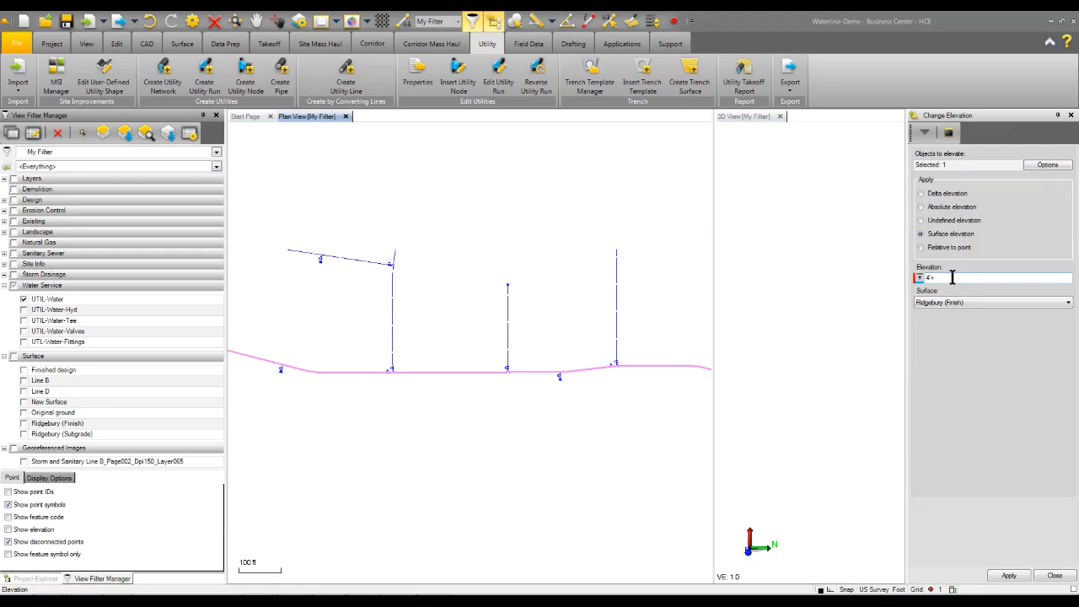
type("-5.5\"")
key("Tab")
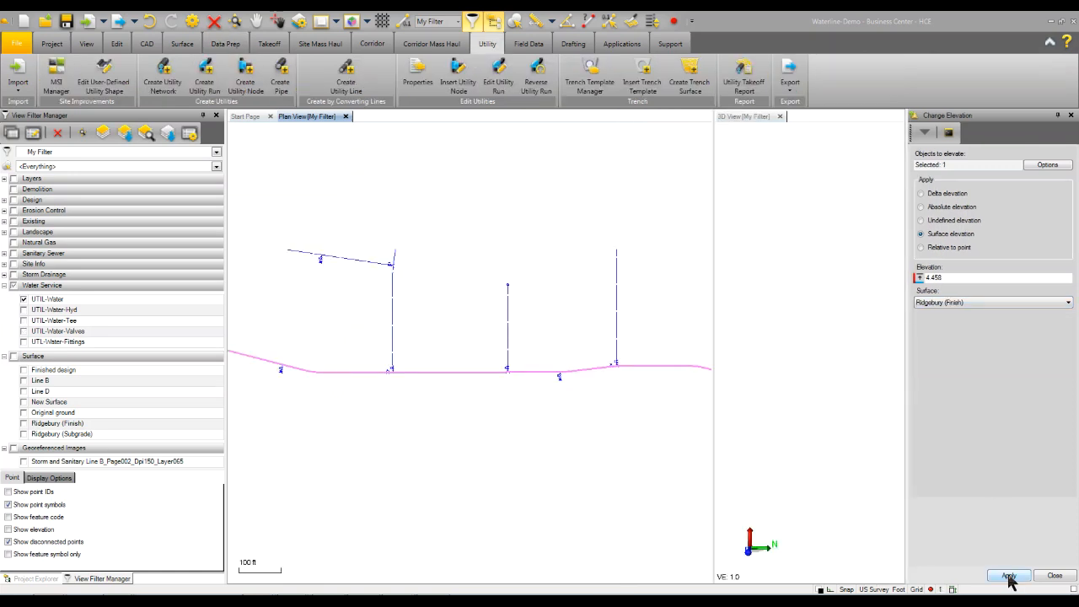
left_click(1009, 576)
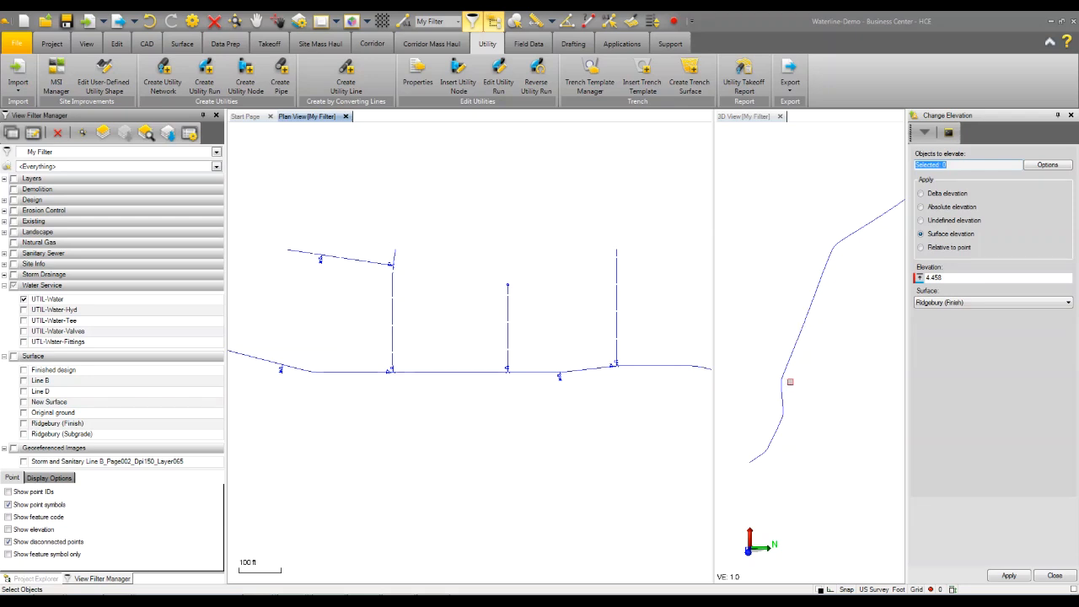
right_click_drag(790, 382, 794, 383)
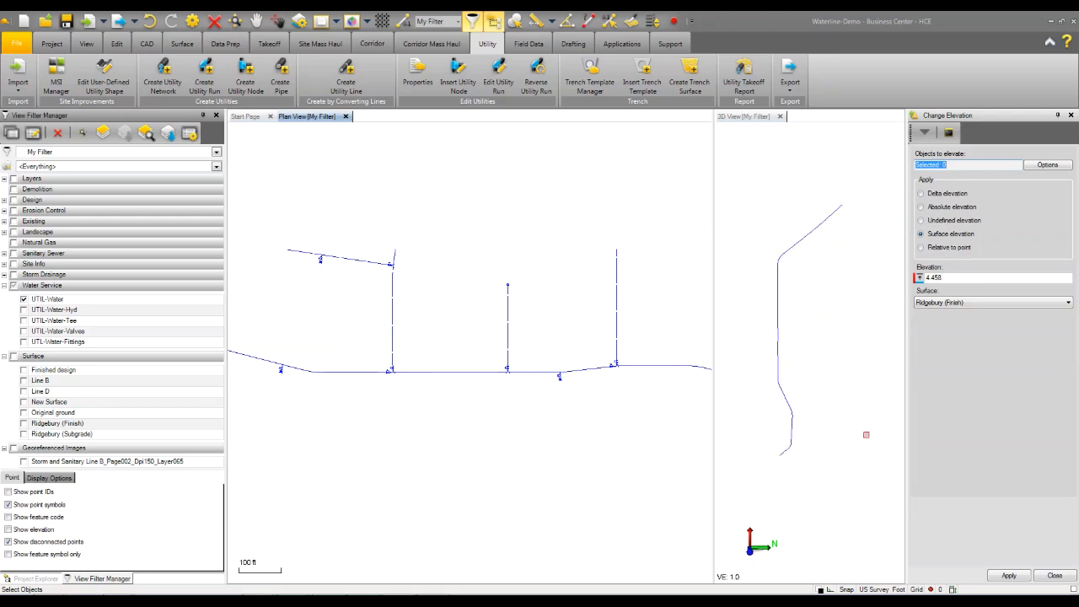
left_click(1055, 575)
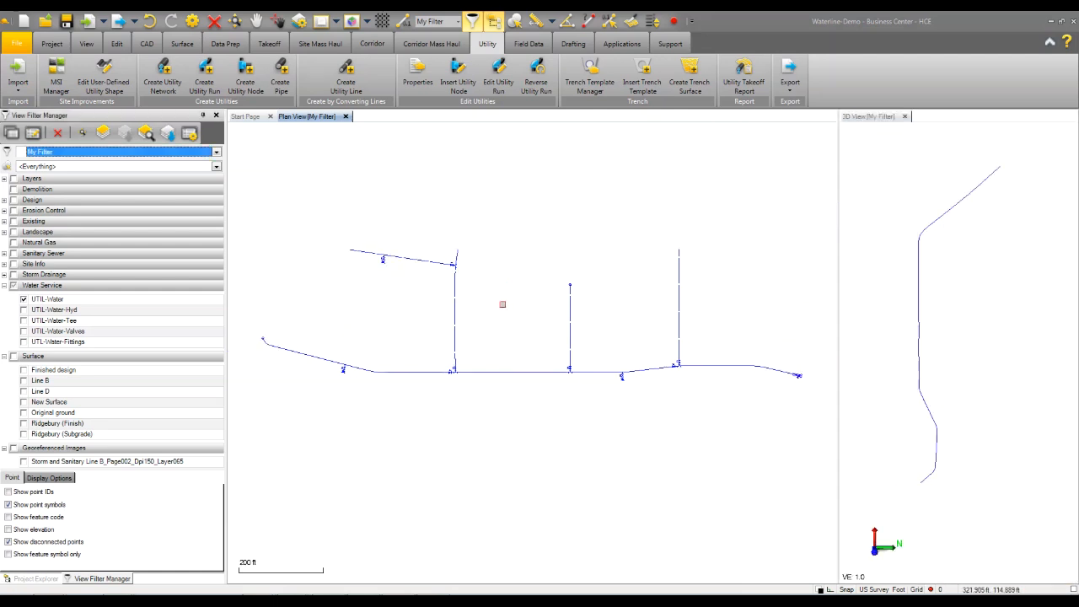